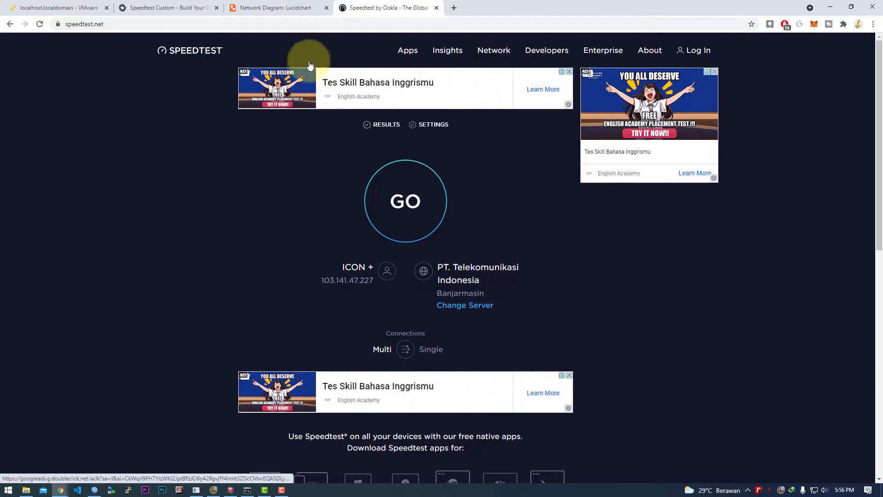
# Switch to the Lucidchart network diagram and examine the branch running from the router through the switch to the PC.
pyautogui.click(237, 5)
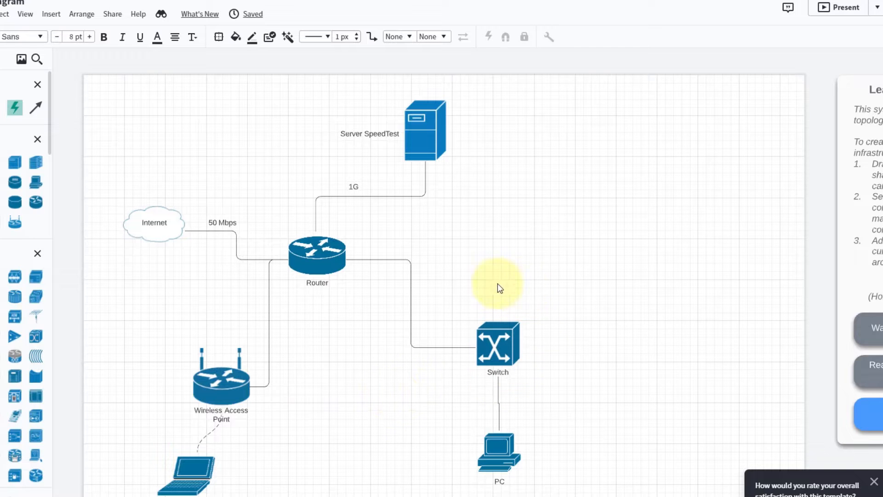
pyautogui.moveTo(377, 253); pyautogui.dragTo(577, 471)
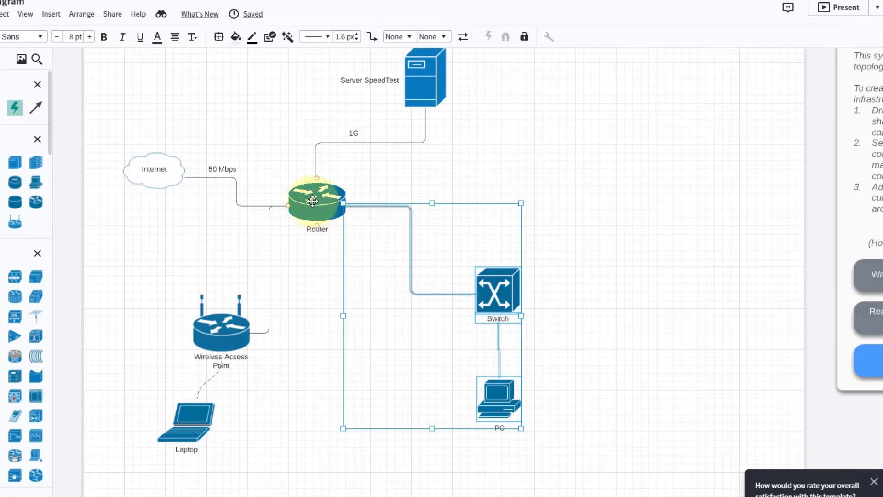
pyautogui.click(594, 165)
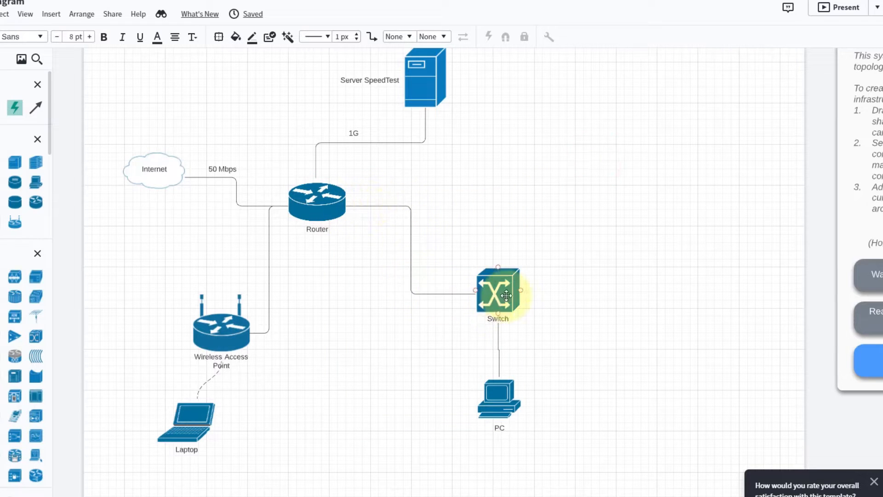
pyautogui.moveTo(367, 183); pyautogui.dragTo(706, 449)
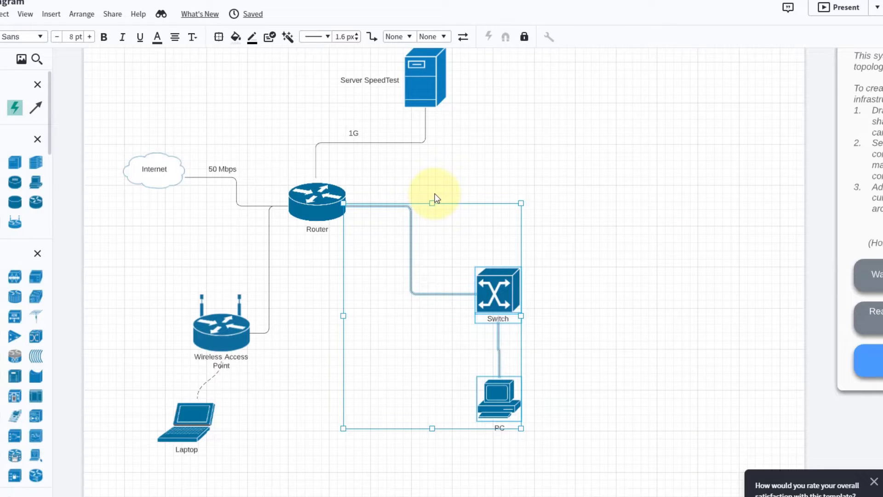
pyautogui.click(482, 177)
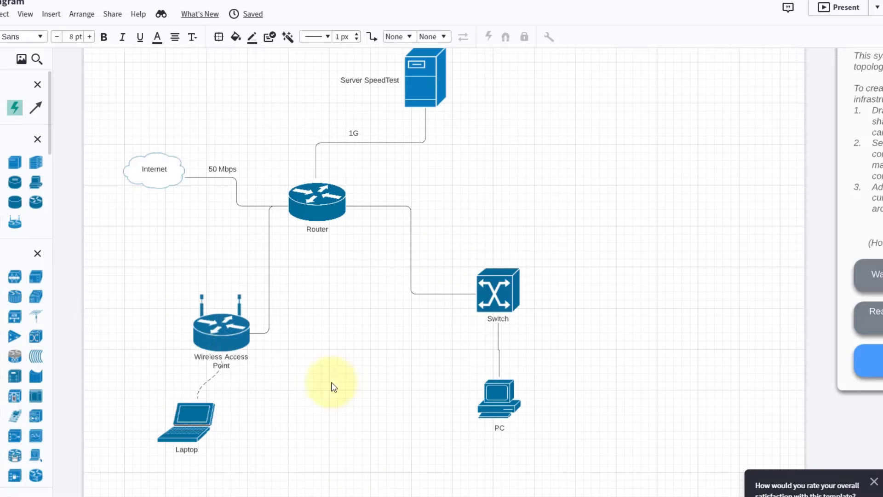
pyautogui.moveTo(450, 233); pyautogui.dragTo(552, 451)
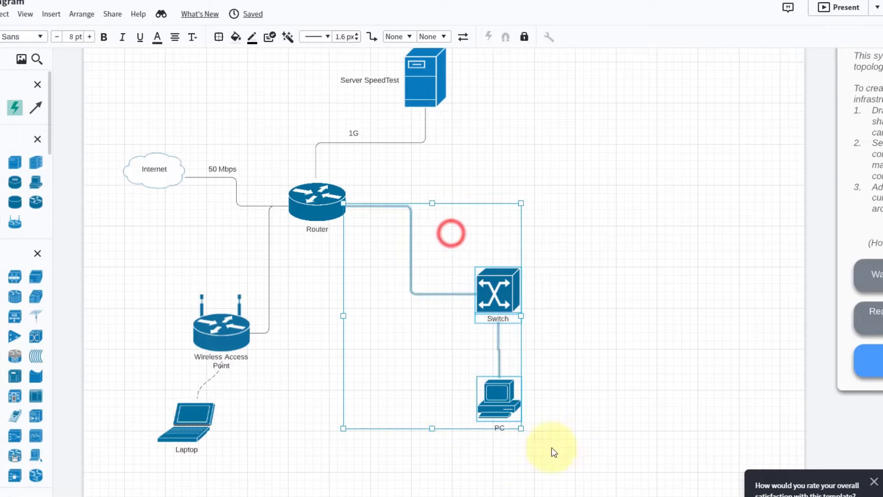
# Examine the wireless access point and laptop branch, together with the Internet link feeding the router.
pyautogui.click(300, 354)
pyautogui.moveTo(290, 438); pyautogui.dragTo(140, 289)
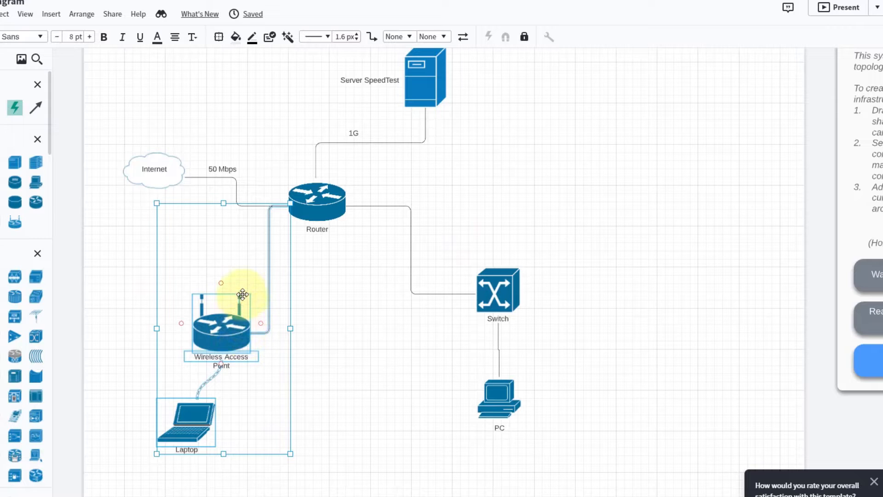
pyautogui.click(120, 126)
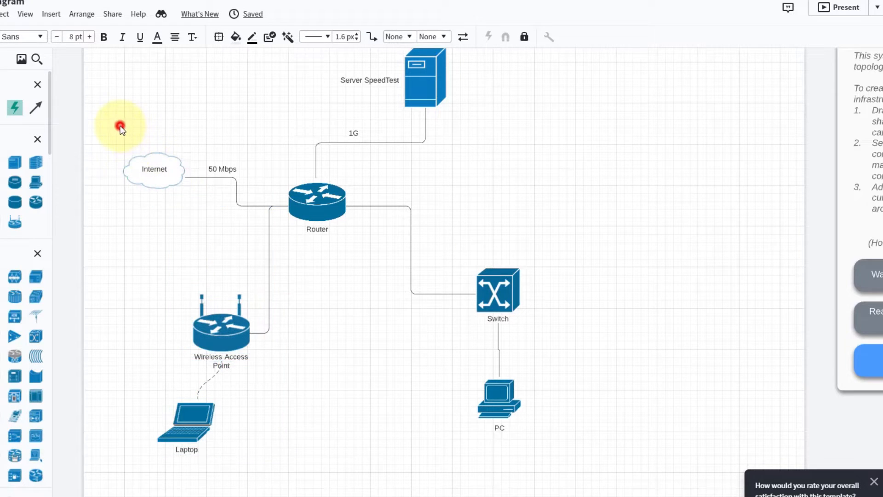
pyautogui.moveTo(120, 126); pyautogui.dragTo(251, 217)
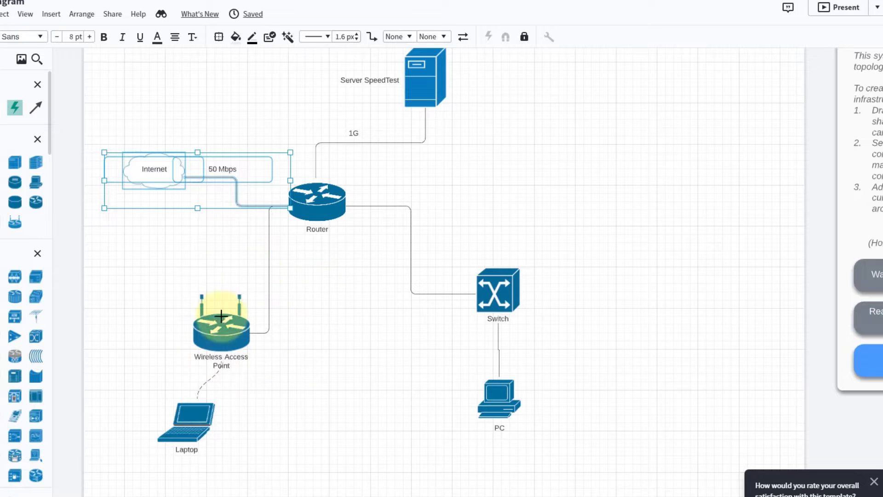
pyautogui.click(269, 289)
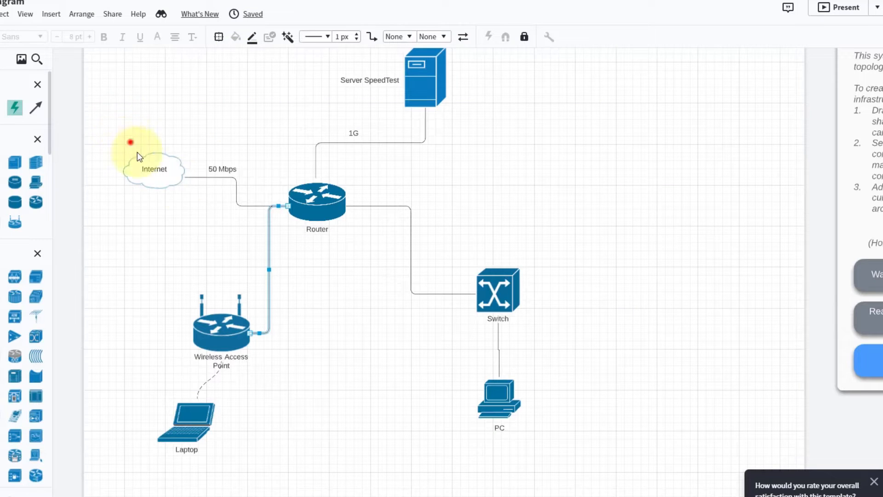
pyautogui.click(137, 152)
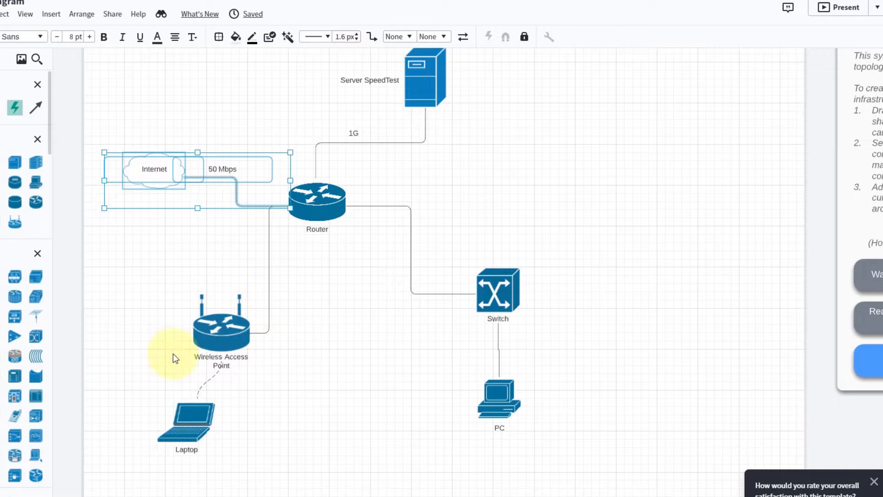
pyautogui.click(269, 260)
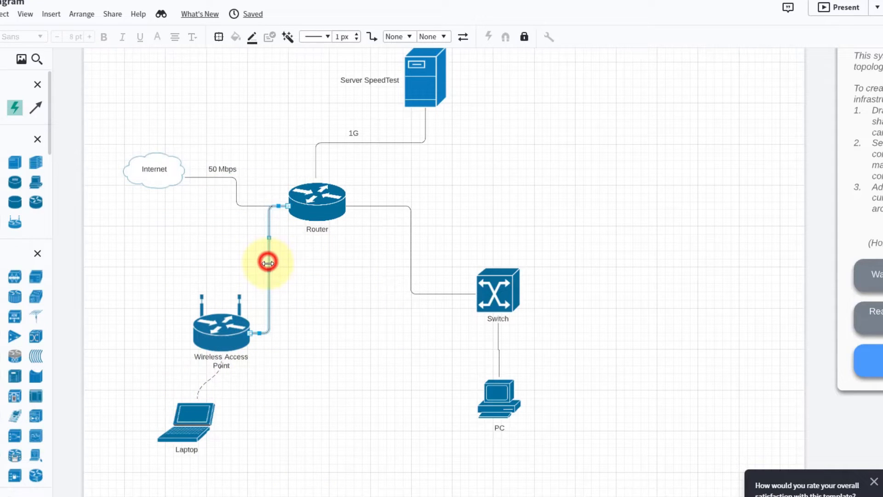
pyautogui.click(311, 292)
pyautogui.scroll(2, 503, 128)
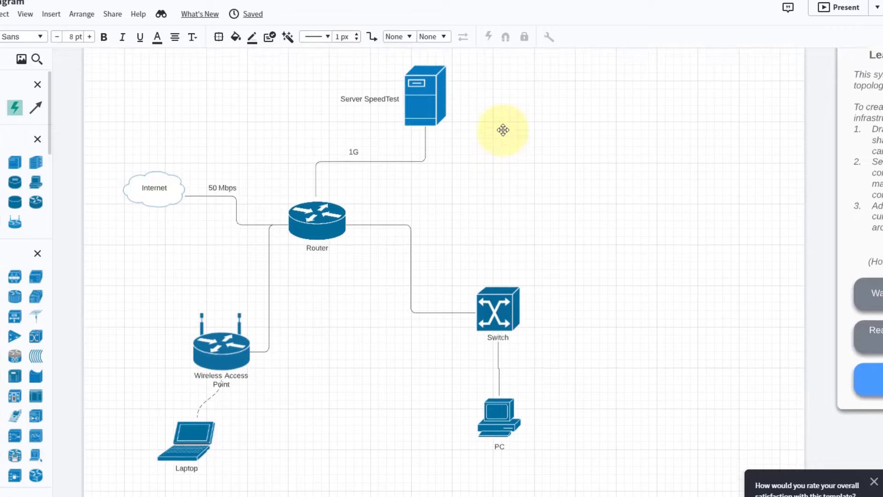
# Examine the link between the Server SpeedTest shape and the router in the network diagram.
pyautogui.click(349, 179)
pyautogui.click(387, 146)
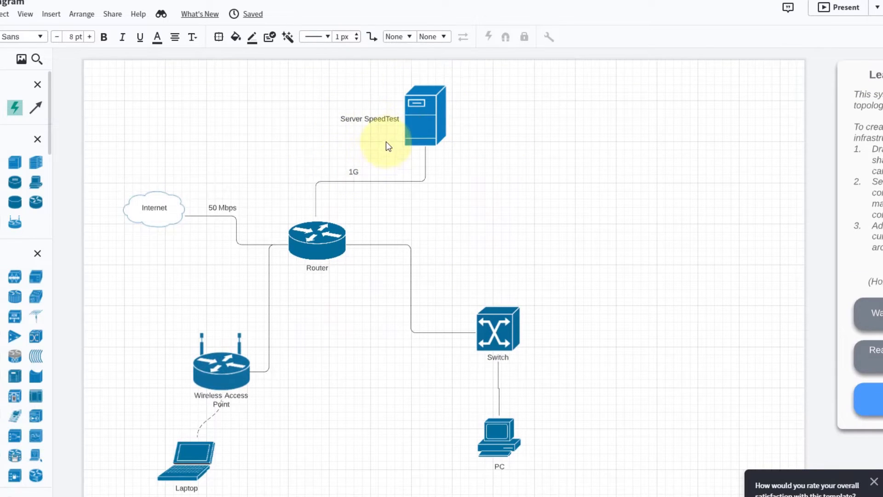
pyautogui.click(379, 128)
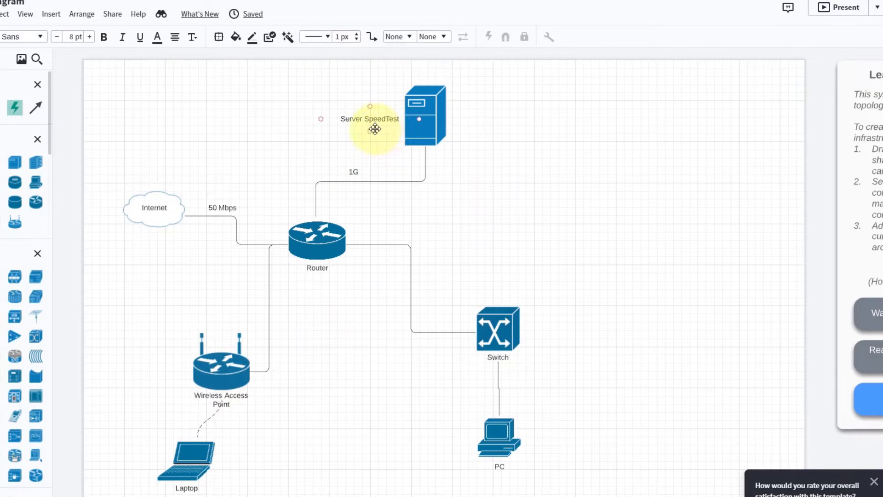
pyautogui.click(363, 174)
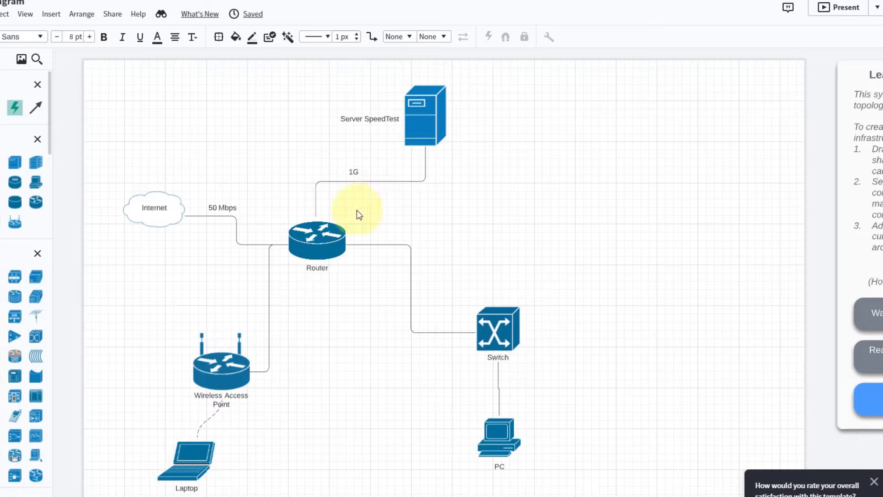
pyautogui.click(328, 184)
pyautogui.click(424, 278)
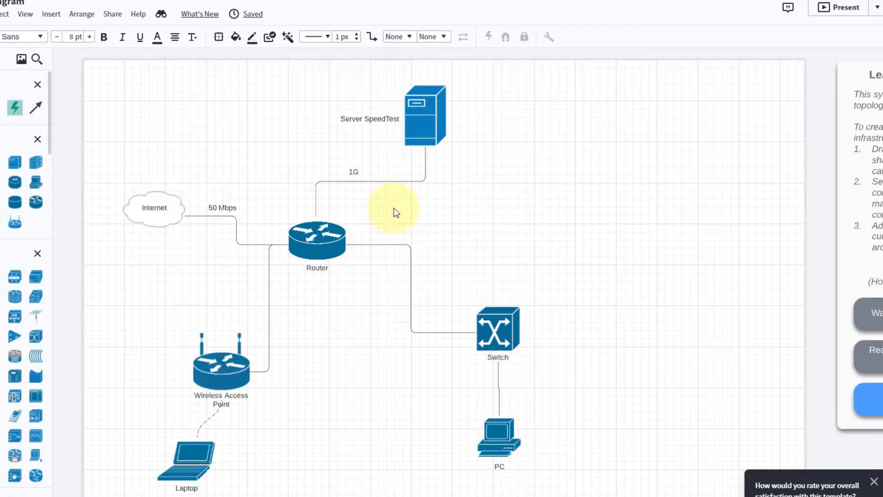
# Review the wired client path in the diagram again, highlighting the switch, the PC and their connectors.
pyautogui.moveTo(396, 217); pyautogui.dragTo(551, 464)
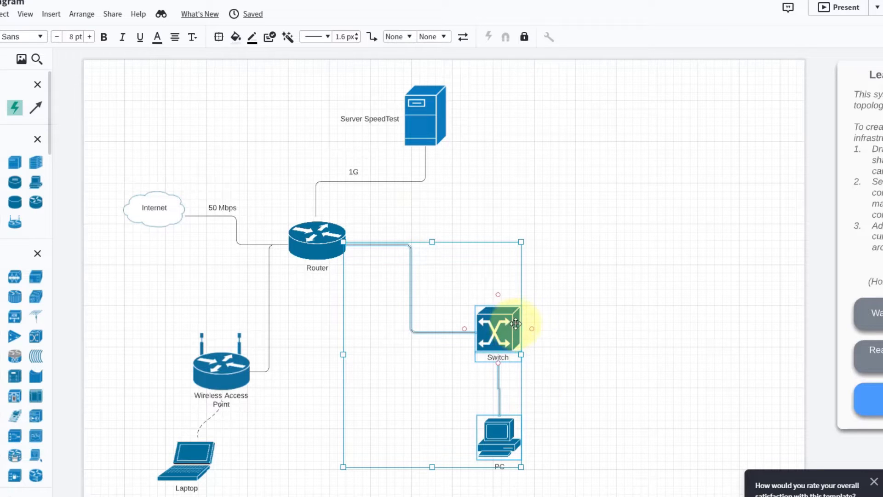
pyautogui.click(617, 235)
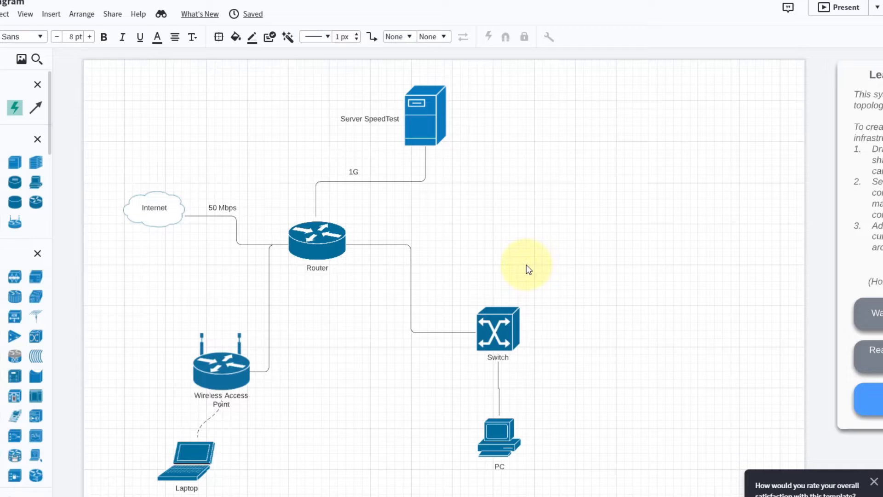
pyautogui.moveTo(451, 272); pyautogui.dragTo(566, 455)
pyautogui.click(658, 354)
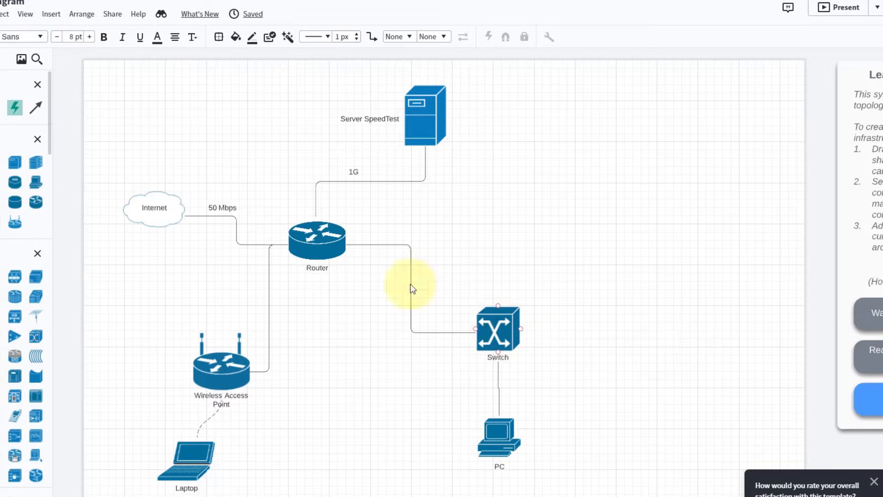
pyautogui.click(479, 237)
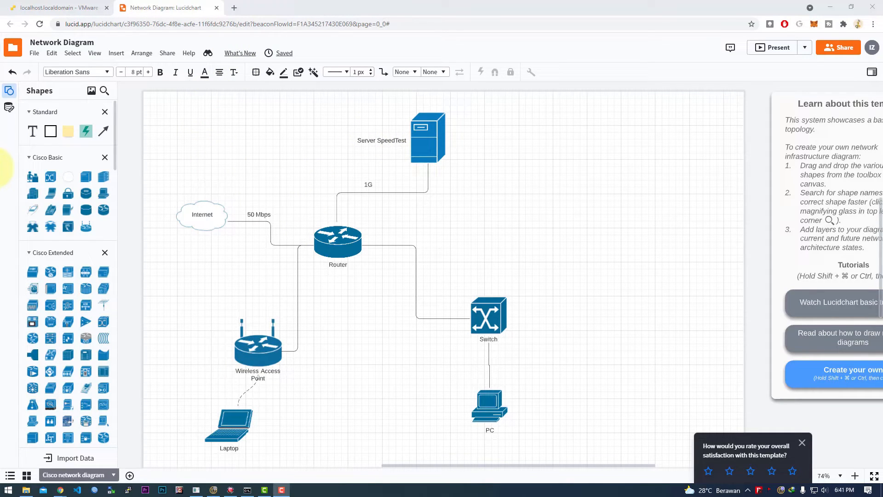
# Switch to the VMware ESXi page and move the SpeedTest console window slightly lower.
pyautogui.click(33, 10)
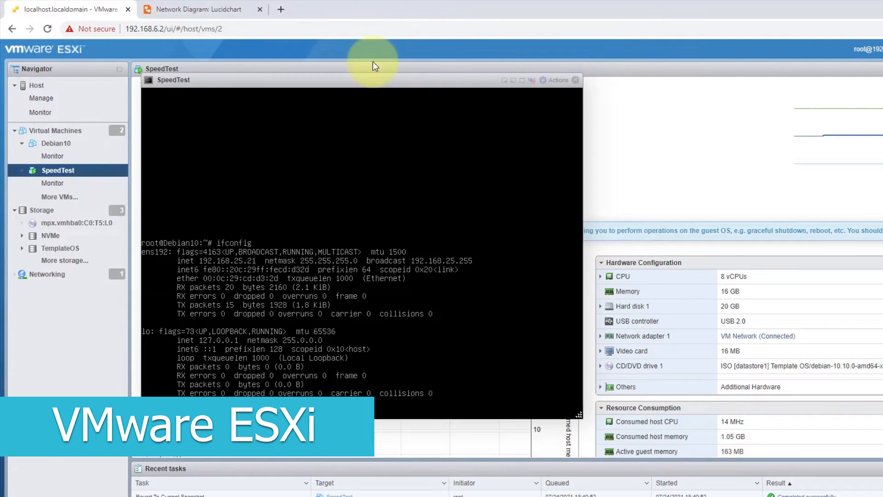
pyautogui.moveTo(330, 82); pyautogui.dragTo(341, 101)
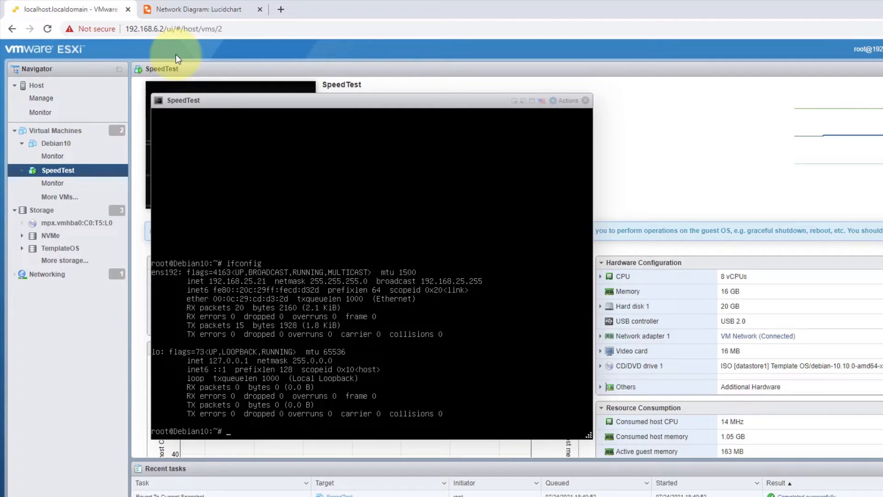
# Search the web for XAMP in a new tab, view the Apache Friends XAMPP site, and close it.
pyautogui.click(281, 10)
pyautogui.write('XAMP')
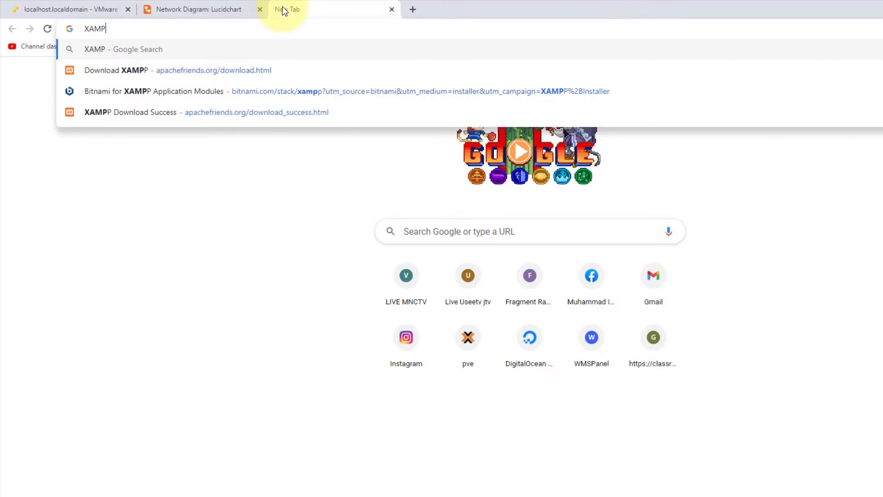
pyautogui.press('Return')
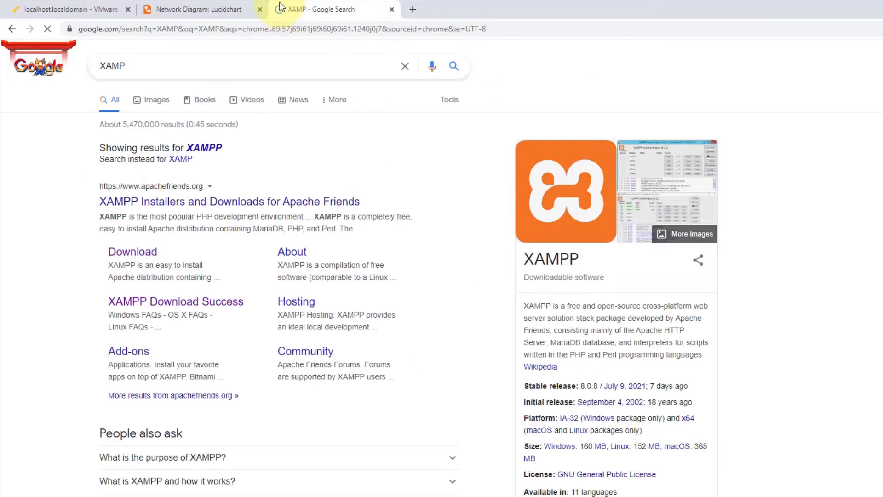
pyautogui.click(167, 200)
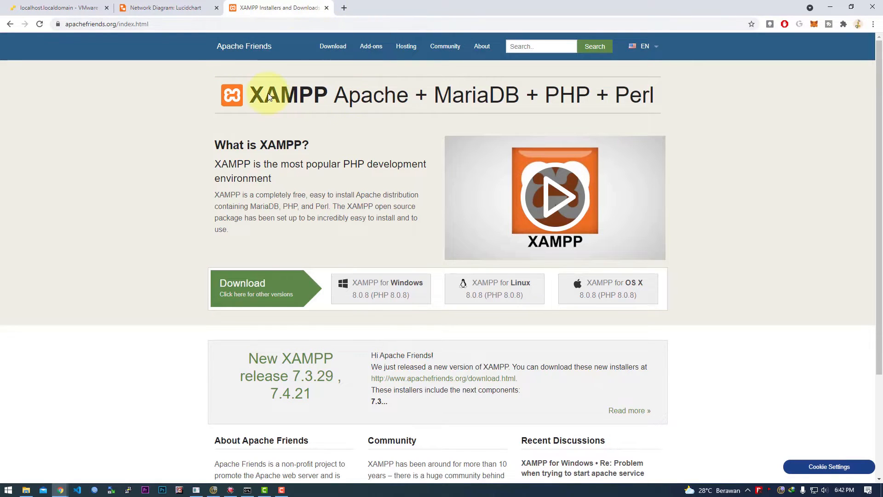
pyautogui.moveTo(265, 94); pyautogui.dragTo(348, 97)
pyautogui.click(326, 8)
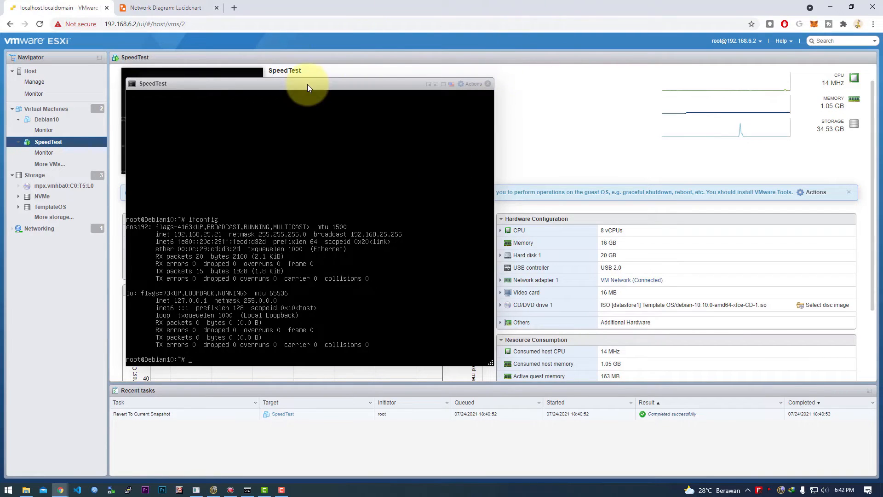
# Reposition the SpeedTest console window, then load 192.168.25.21 in a new tab and refresh it to check the web server's page.
pyautogui.moveTo(307, 84); pyautogui.dragTo(326, 95)
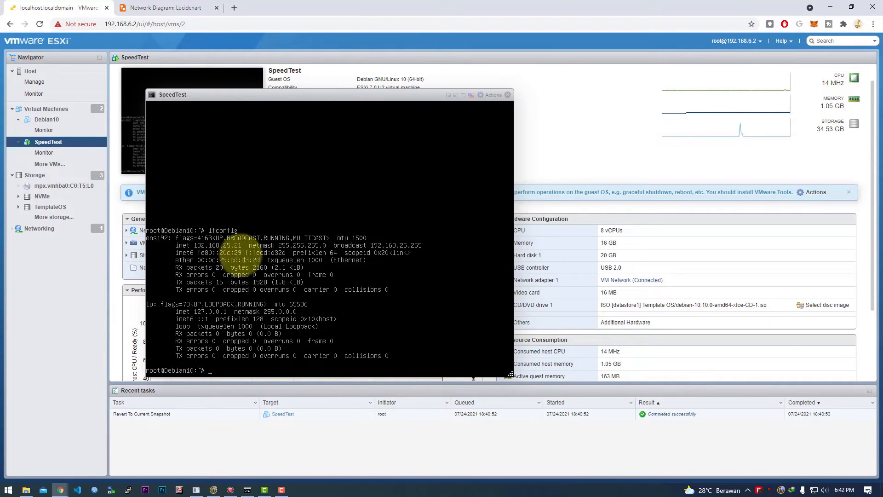
pyautogui.click(238, 9)
pyautogui.write('192.168.')
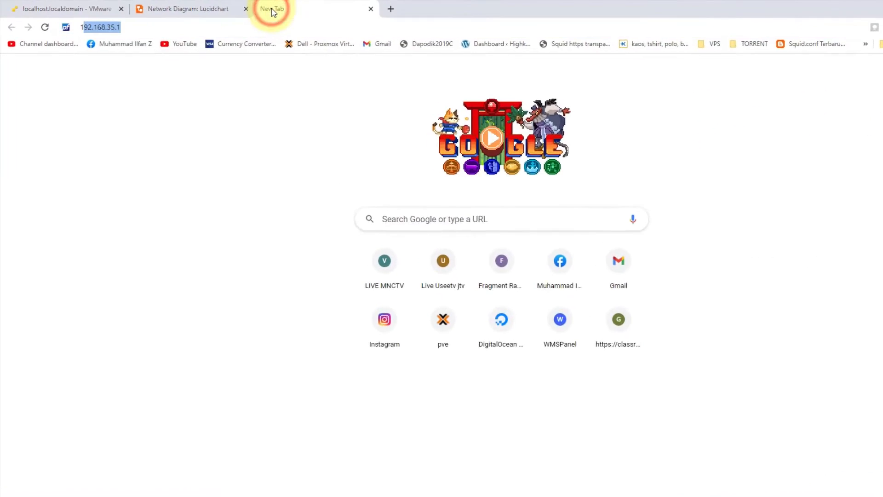
pyautogui.write('25.21')
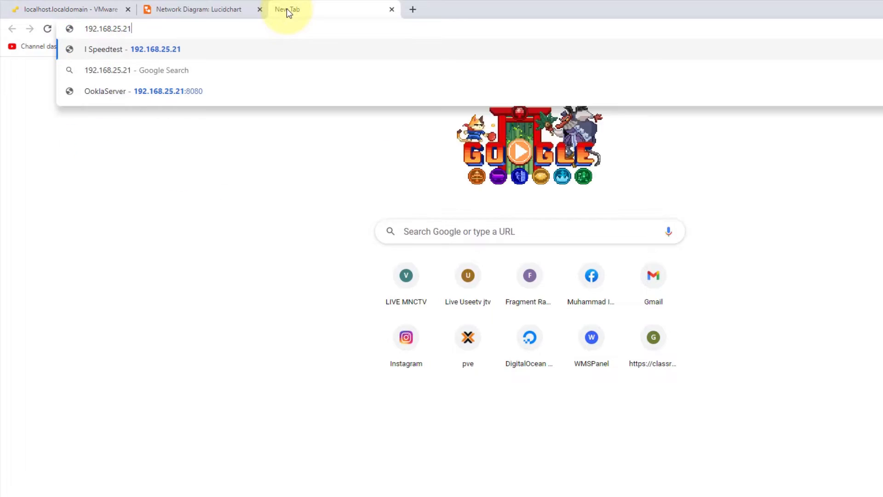
pyautogui.press('Return')
pyautogui.press('F5')
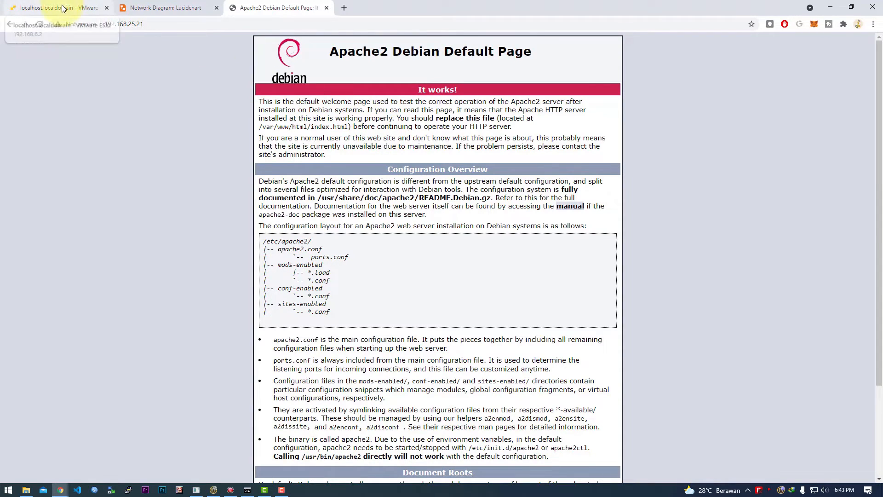
pyautogui.doubleClick(336, 51)
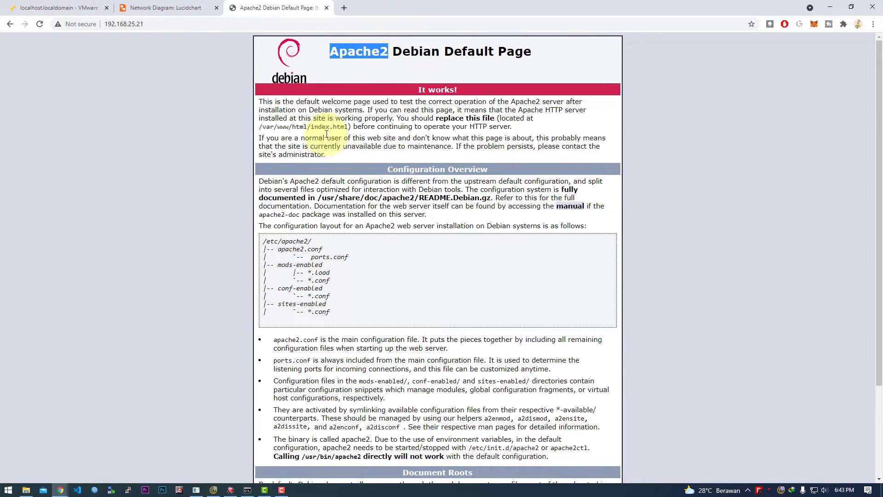
# Run apt install apache2 in the SpeedTest VM console, check the Apache2 default page again, and return to the ESXi page.
pyautogui.click(67, 8)
pyautogui.click(310, 227)
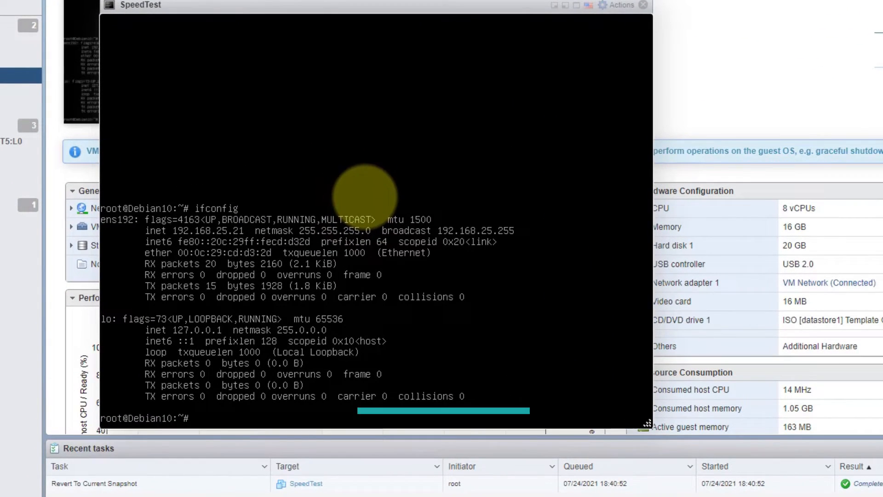
pyautogui.write('ApT')
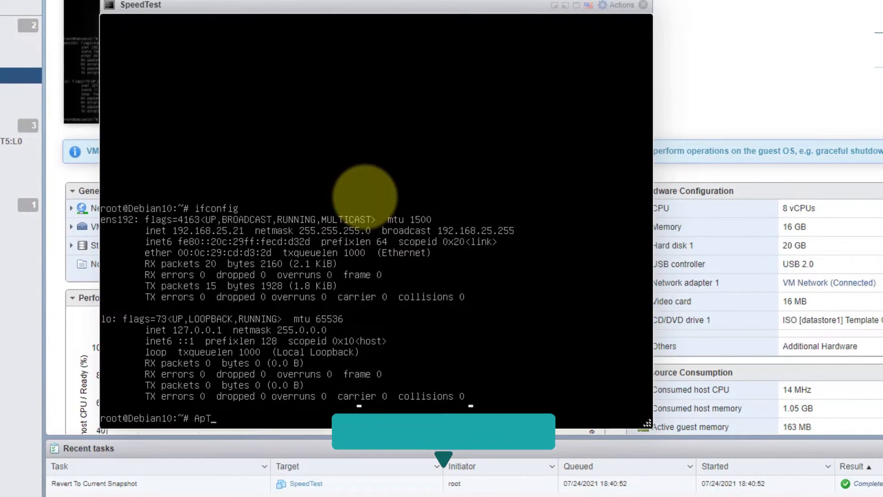
pyautogui.press('BackSpace')
pyautogui.press('BackSpace')
pyautogui.press('BackSpace')
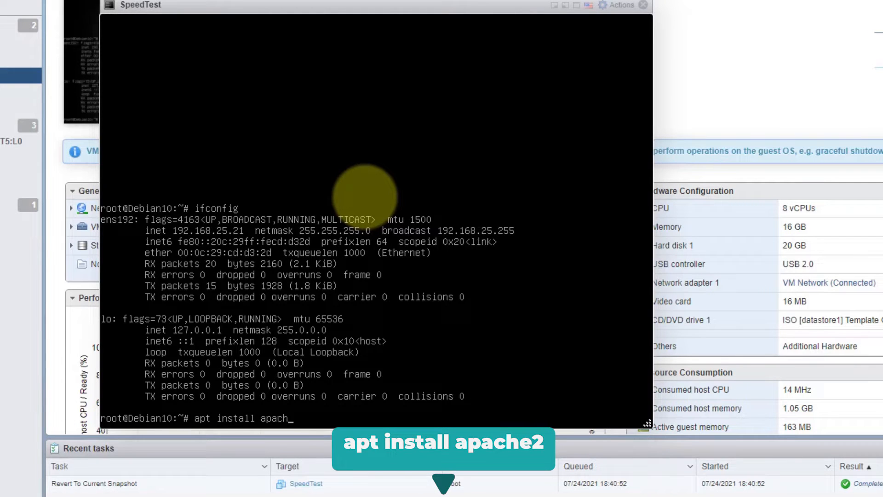
pyautogui.press('Return')
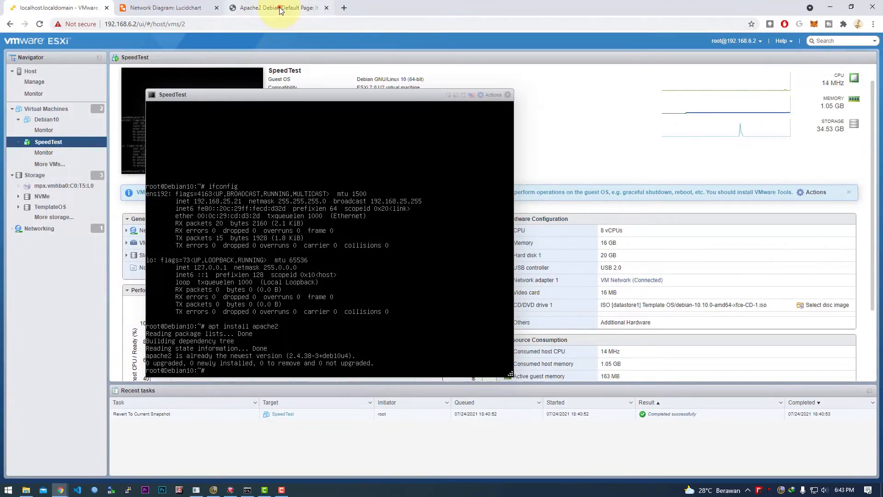
pyautogui.click(279, 9)
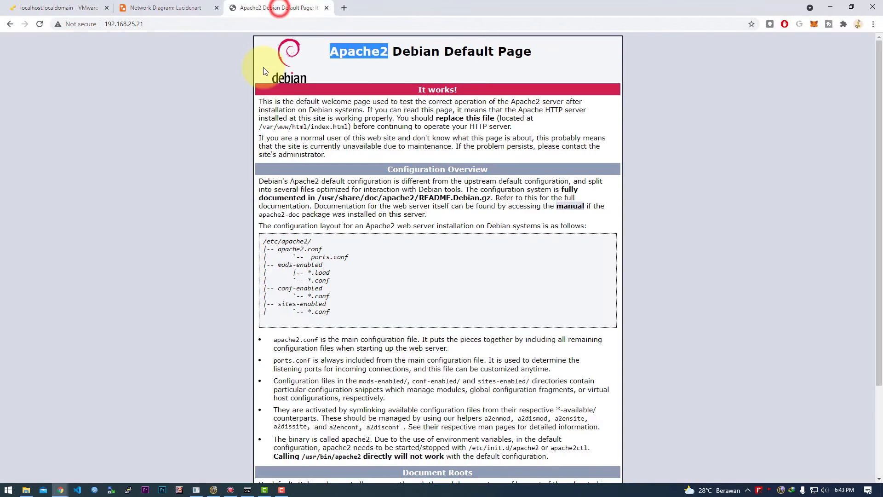
pyautogui.click(54, 8)
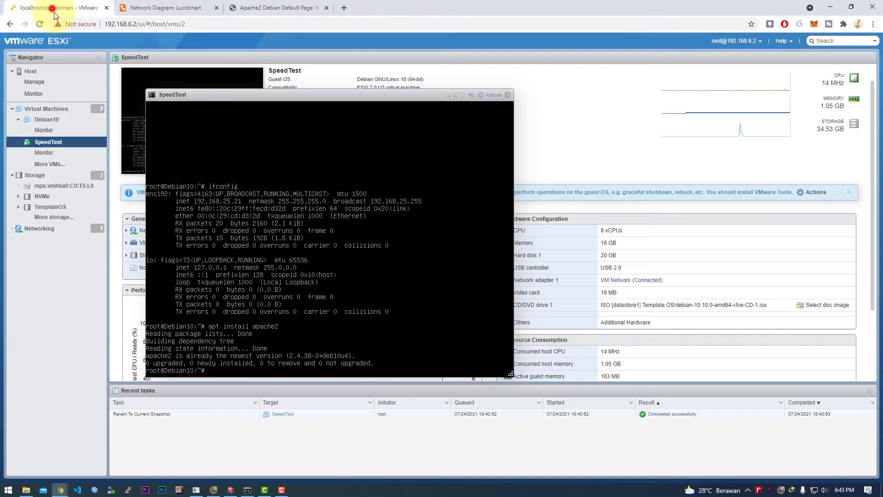
# Open the SERVER SPEEDTEST folder in File Explorer, select all of its files, and minimize the window.
pyautogui.click(26, 489)
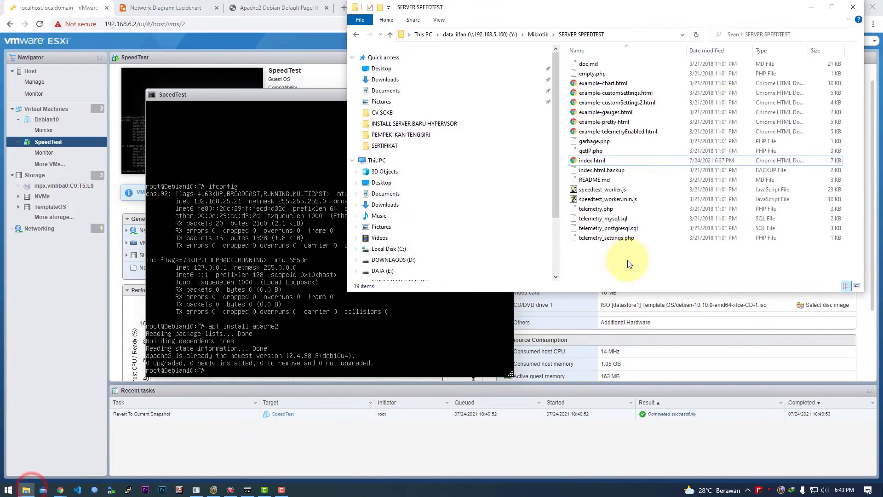
pyautogui.moveTo(627, 266); pyautogui.dragTo(644, 61)
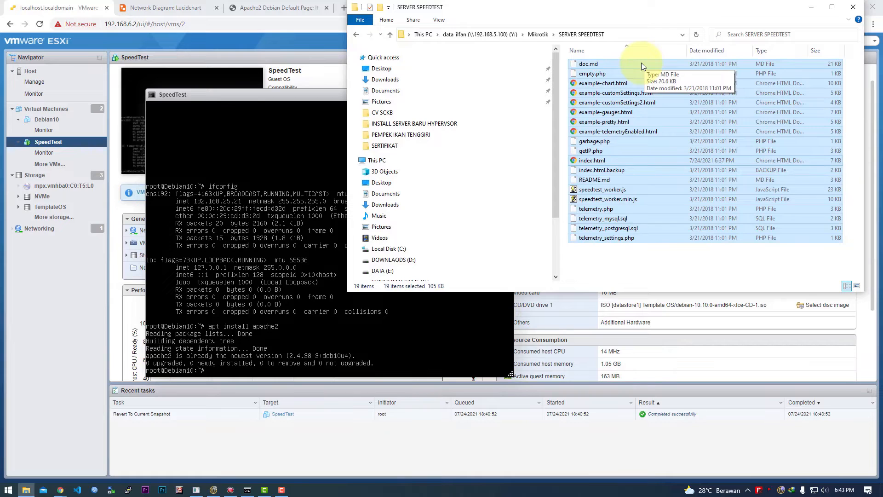
pyautogui.click(807, 8)
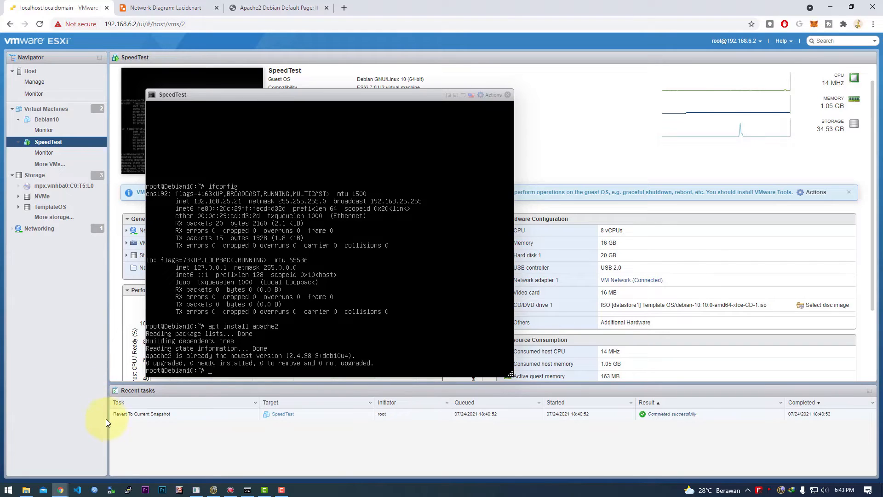
# Switch to WinSCP with the root session on 192.168.25.21 and narrow the local file pane to enlarge the remote one.
pyautogui.click(111, 491)
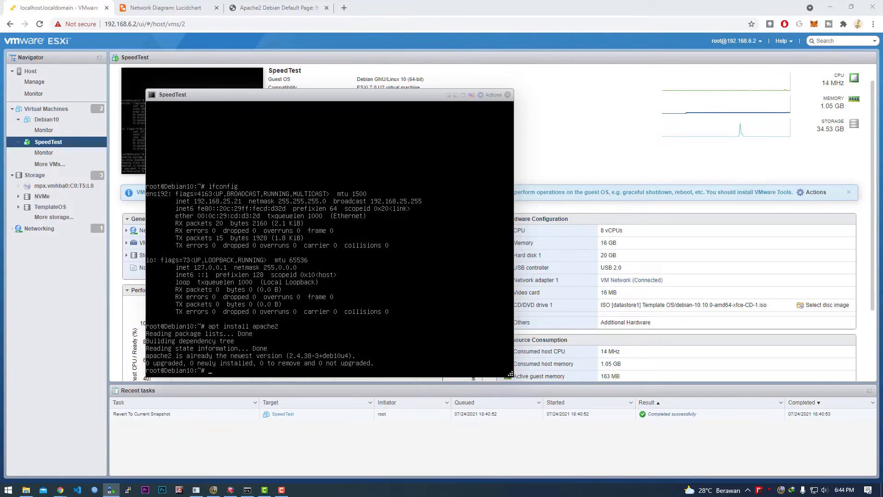
pyautogui.moveTo(0, 239); pyautogui.dragTo(557, 85)
pyautogui.doubleClick(558, 84)
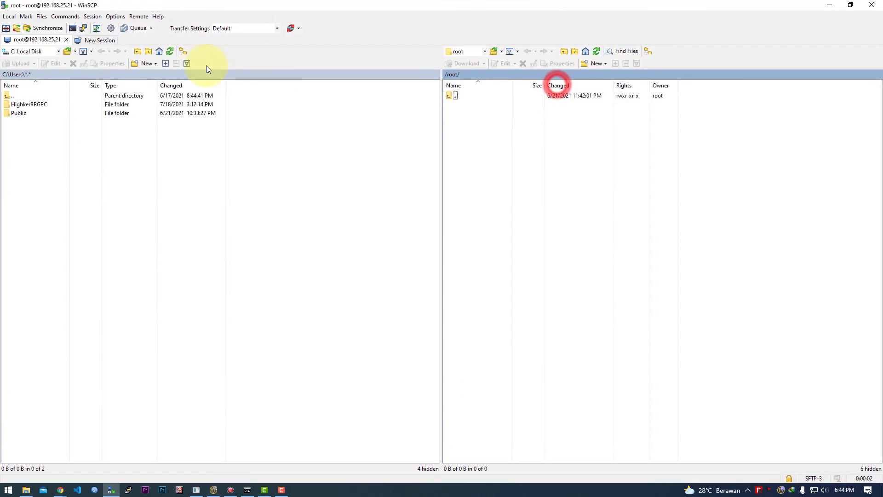
pyautogui.click(482, 112)
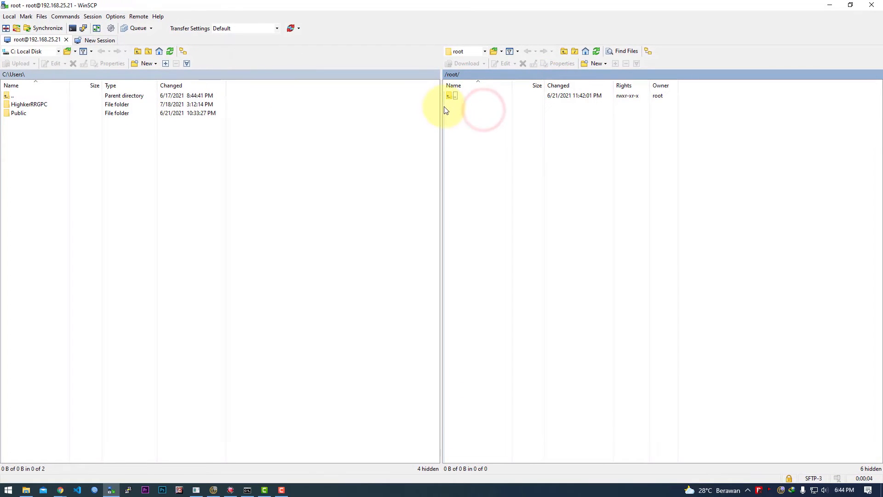
pyautogui.moveTo(443, 107); pyautogui.dragTo(96, 137)
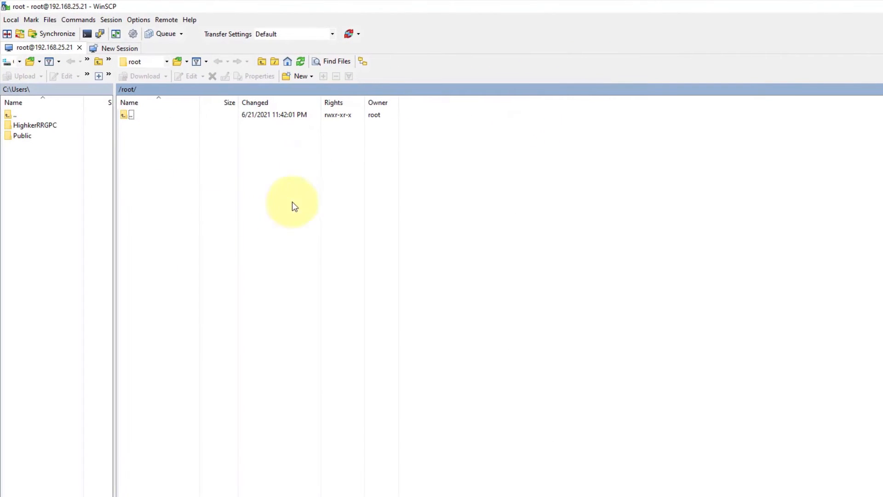
pyautogui.click(289, 242)
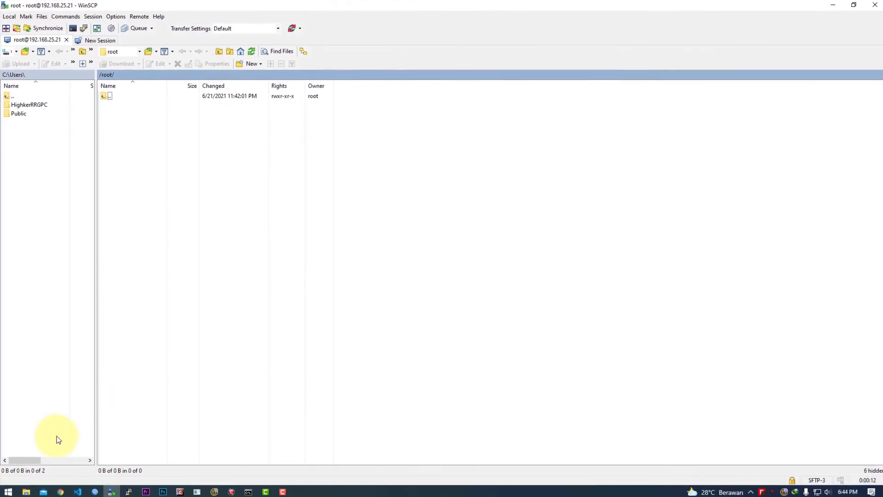
# Show the selected SERVER SPEEDTEST files in File Explorer again, then return to the WinSCP window.
pyautogui.click(28, 490)
pyautogui.moveTo(670, 122); pyautogui.dragTo(735, 154)
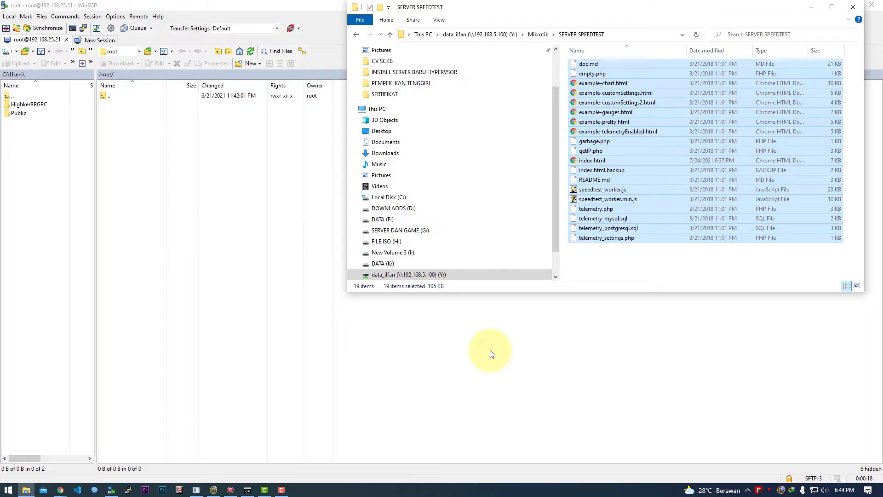
pyautogui.click(490, 352)
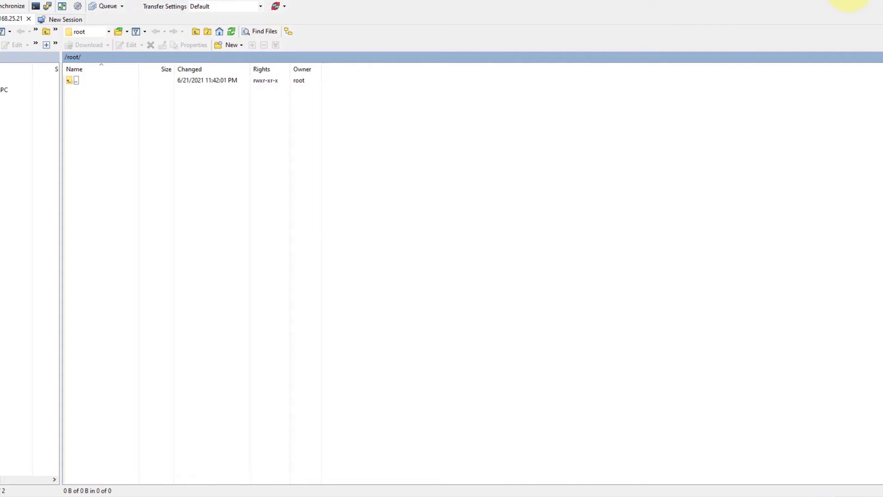
# Open the remote directory /var/www/html.
pyautogui.click(121, 31)
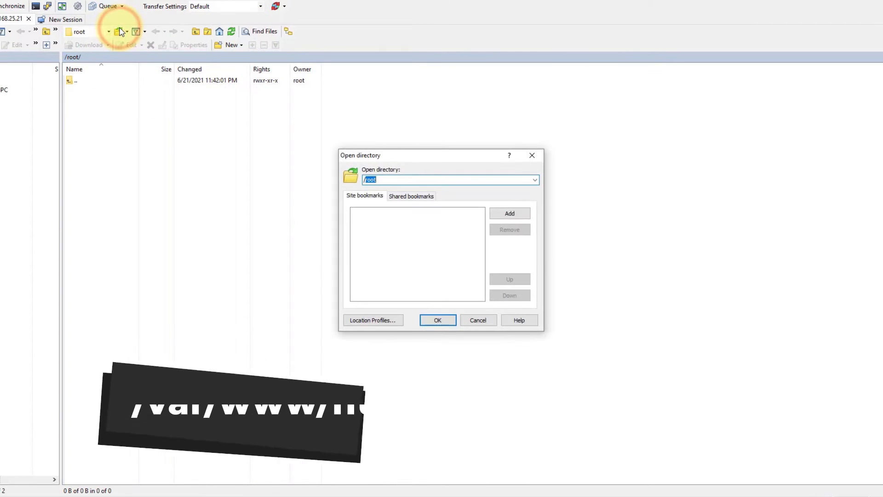
pyautogui.write('/var/www')
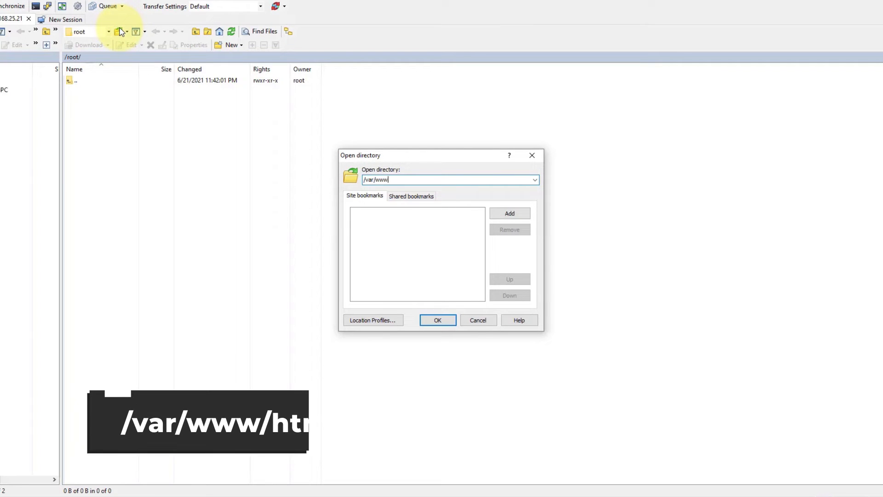
pyautogui.write('/html')
pyautogui.press('Return')
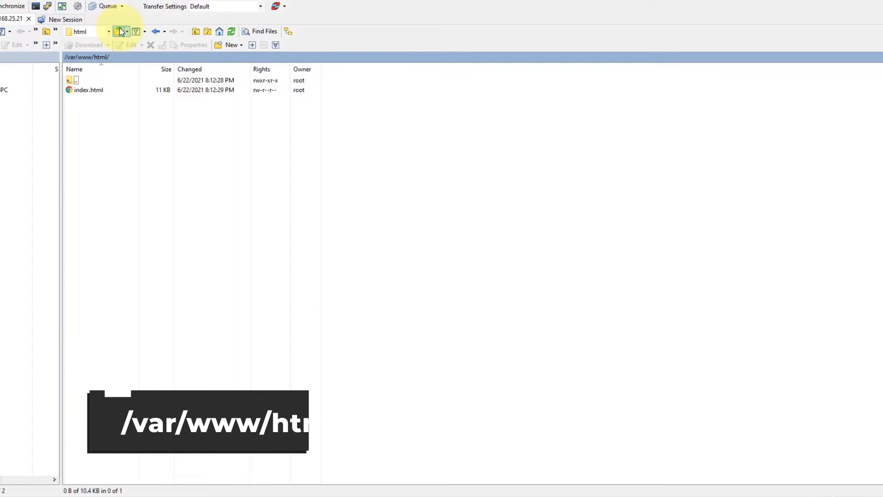
# Delete the default index.html from /var/www/html, then check the page at 192.168.25.21 in Chrome.
pyautogui.click(108, 91)
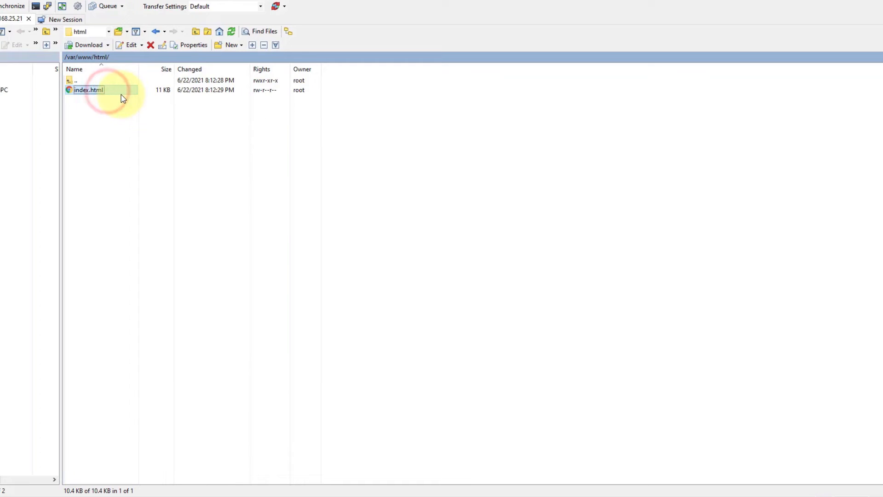
pyautogui.click(96, 94)
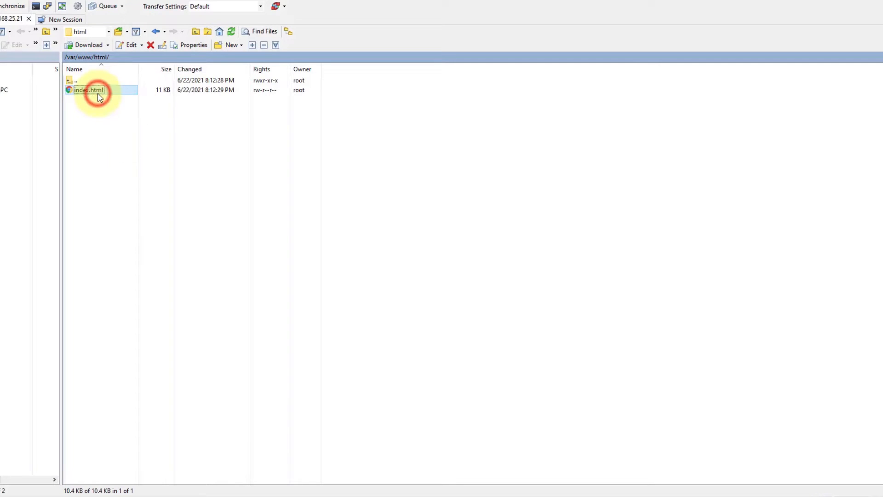
pyautogui.press('Delete')
pyautogui.press('Return')
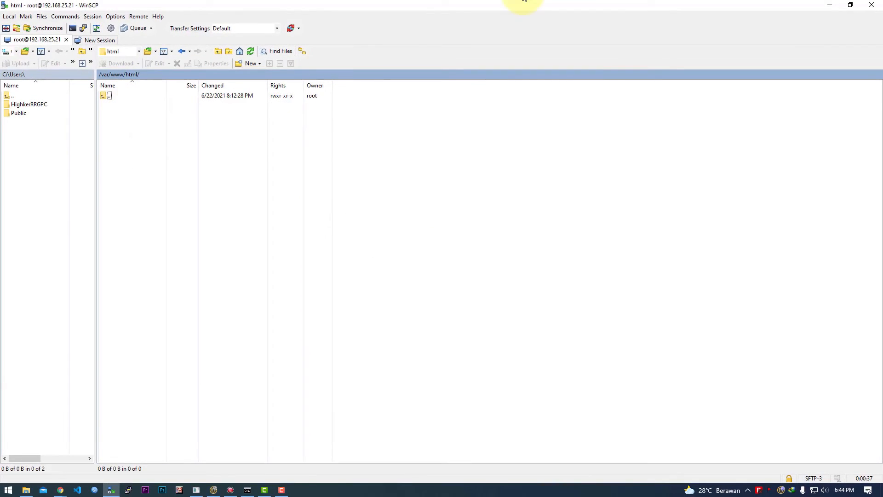
pyautogui.click(838, 5)
pyautogui.click(258, 8)
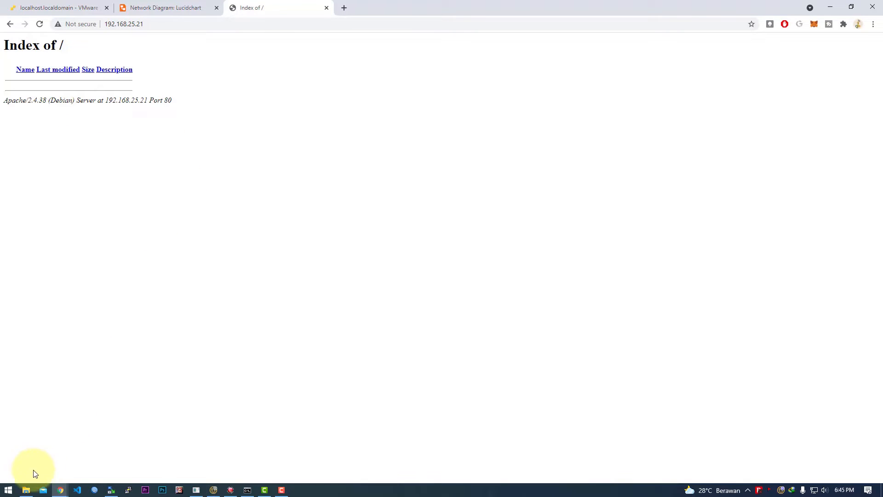
# Return to WinSCP and upload all selected files from the SERVER SPEEDTEST folder into /var/www/html.
pyautogui.click(111, 490)
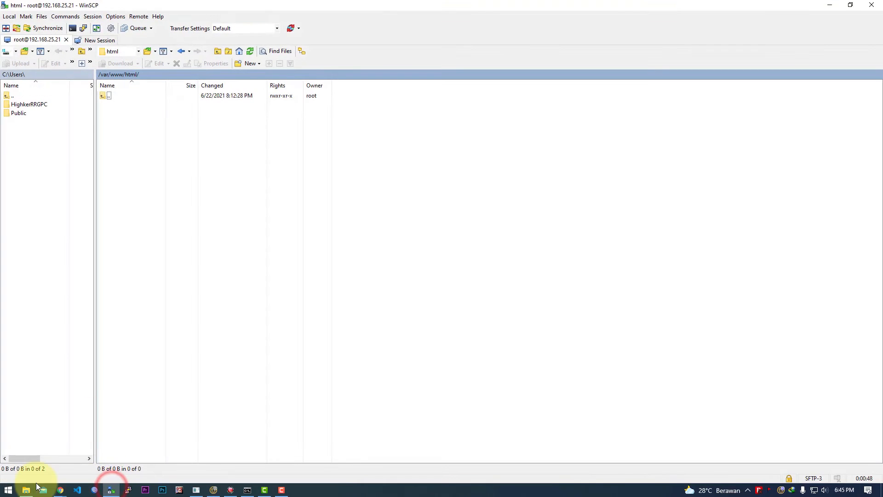
pyautogui.click(26, 490)
pyautogui.moveTo(646, 110); pyautogui.dragTo(221, 270)
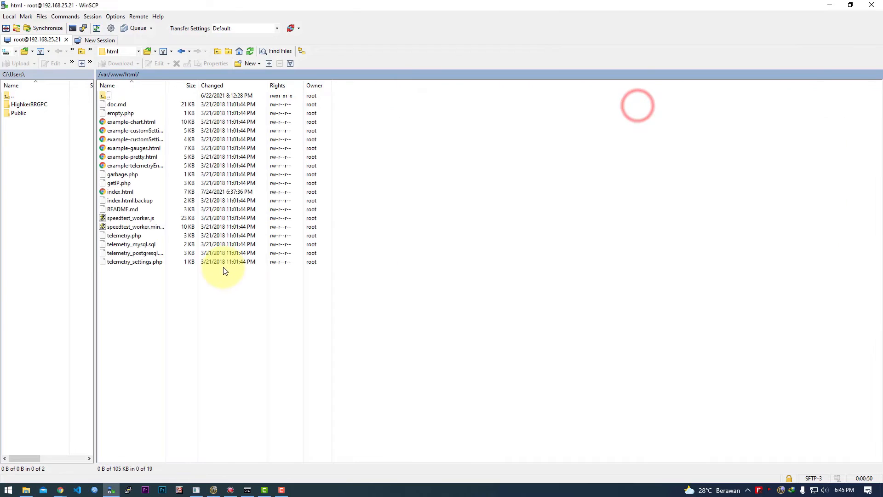
pyautogui.click(174, 329)
pyautogui.click(348, 358)
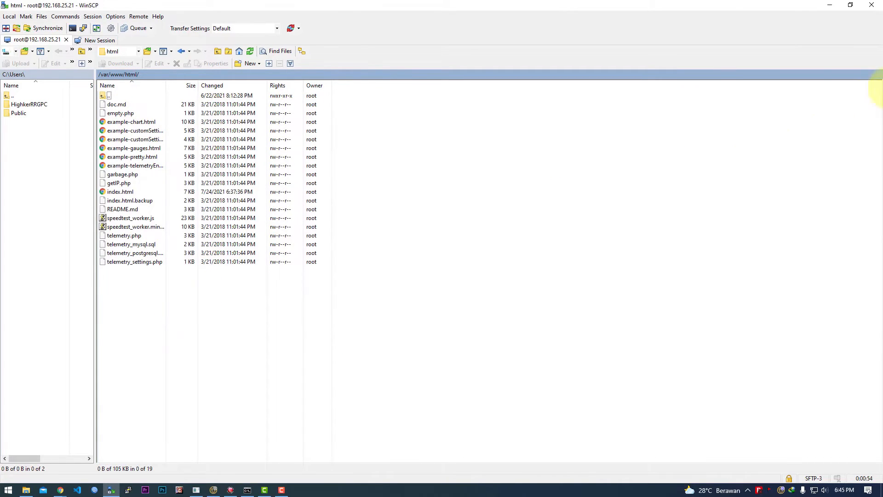
# Minimize WinSCP and reload the 192.168.25.21 page in Chrome to load the uploaded speed test site.
pyautogui.click(832, 9)
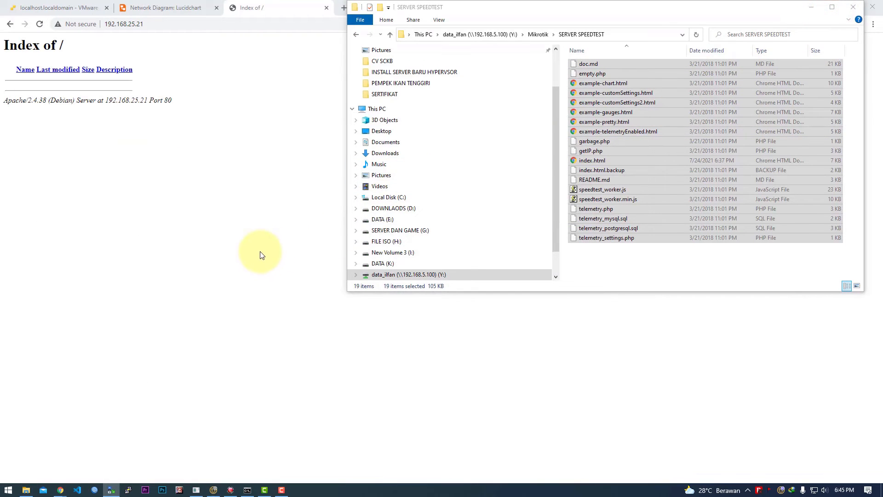
pyautogui.click(261, 254)
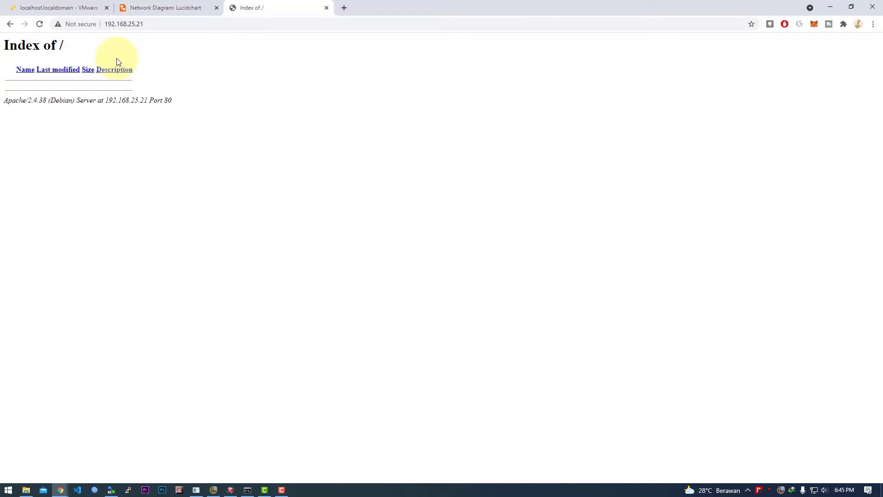
pyautogui.rightClick(270, 94)
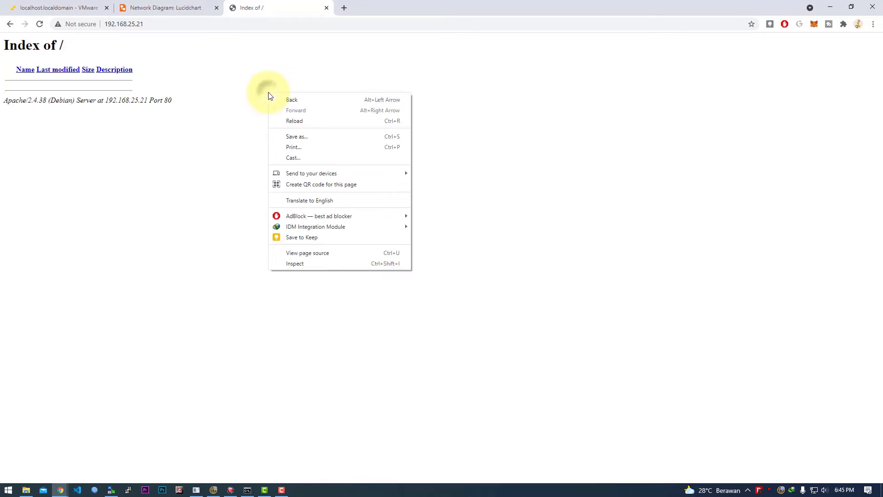
pyautogui.click(291, 119)
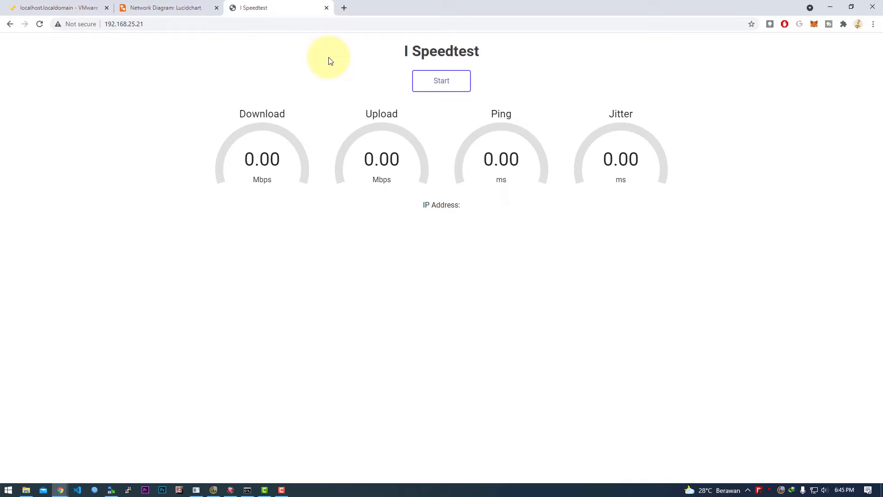
# Review the Lucidchart network diagram, highlighting the 50 Mbps internet link and the Server SpeedTest node.
pyautogui.click(177, 8)
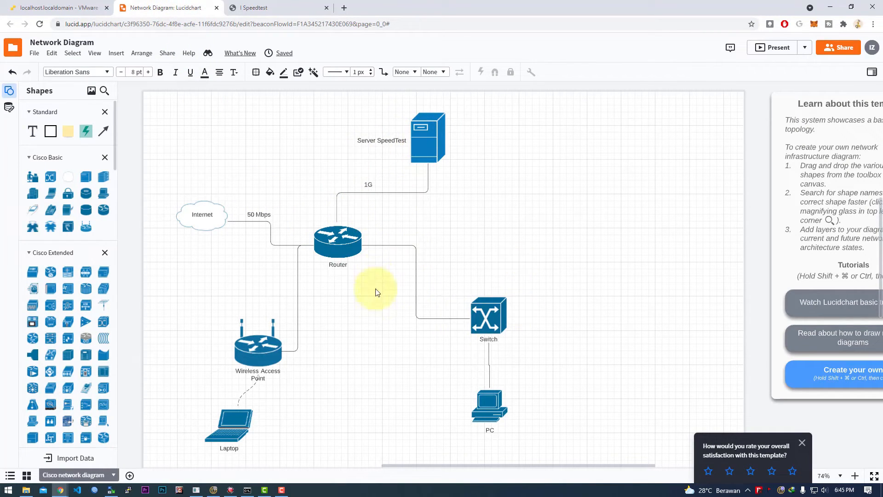
pyautogui.moveTo(161, 184); pyautogui.dragTo(273, 253)
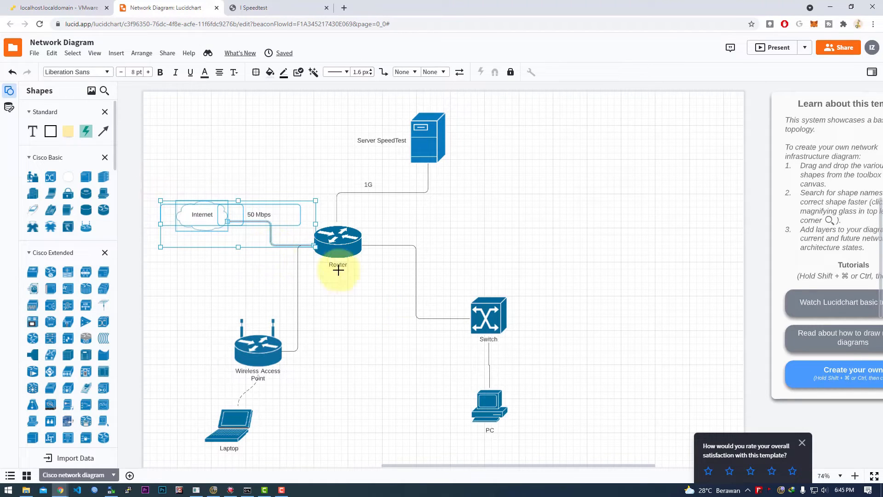
pyautogui.click(322, 114)
pyautogui.moveTo(357, 132); pyautogui.dragTo(492, 190)
# Return to the I Speedtest page and highlight its server address in the browser.
pyautogui.click(270, 10)
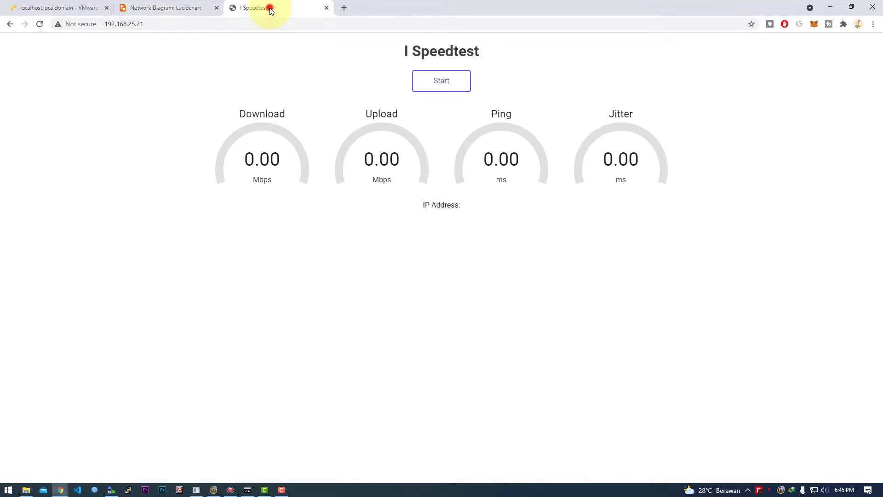
pyautogui.click(158, 24)
pyautogui.doubleClick(118, 24)
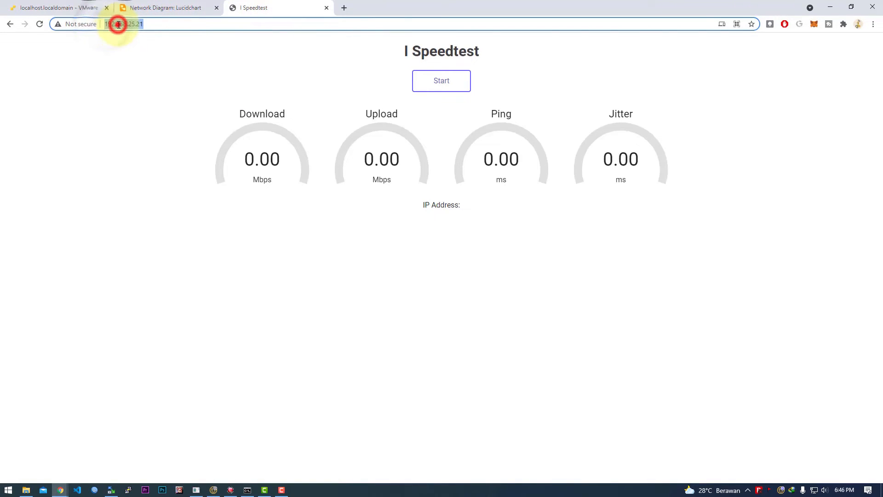
pyautogui.click(209, 49)
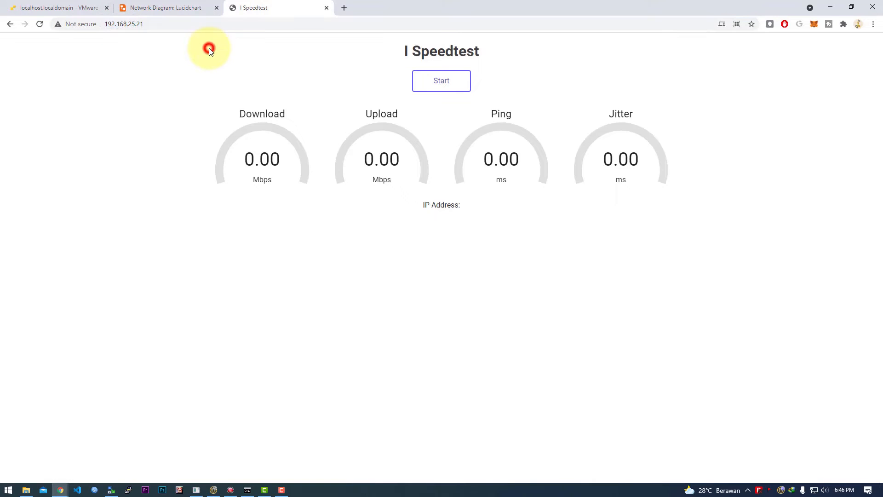
# Start the speed test on the I Speedtest page at 192.168.25.21.
pyautogui.click(428, 85)
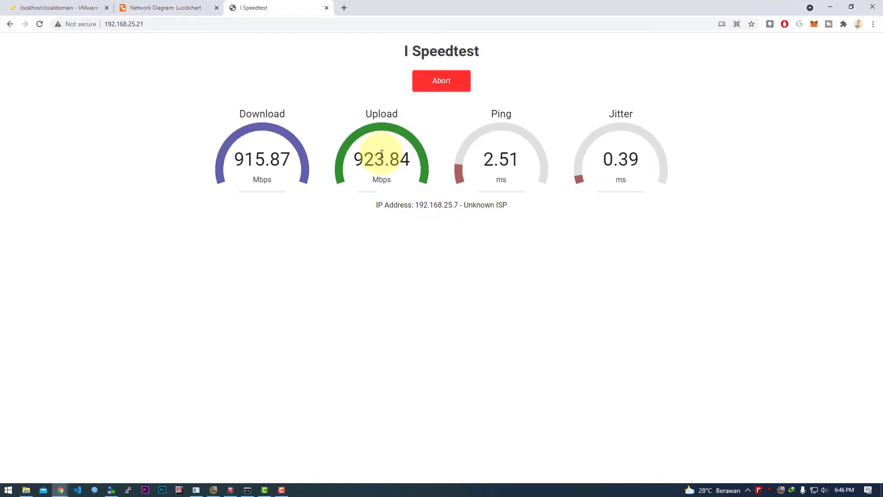
# Review the Lucidchart network diagram, highlighting the 1G link to Server SpeedTest and the branch with the wireless access point and laptop.
pyautogui.click(147, 8)
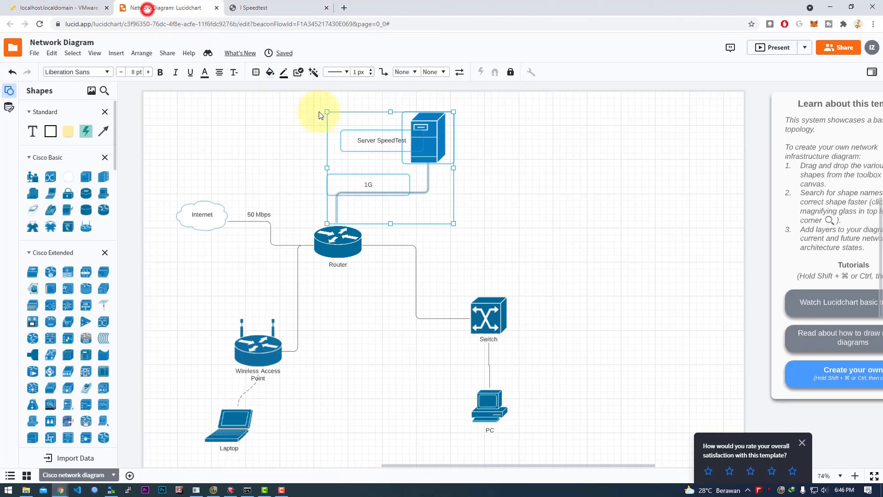
pyautogui.click(599, 228)
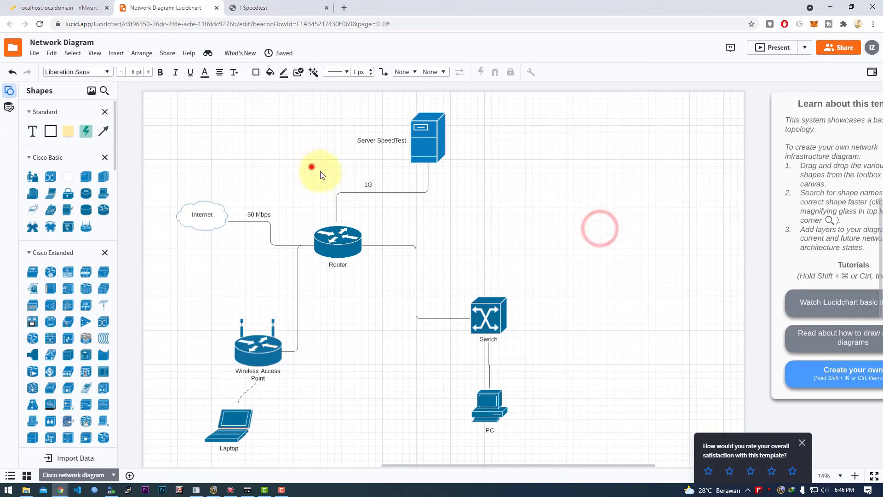
pyautogui.moveTo(321, 172); pyautogui.dragTo(364, 203)
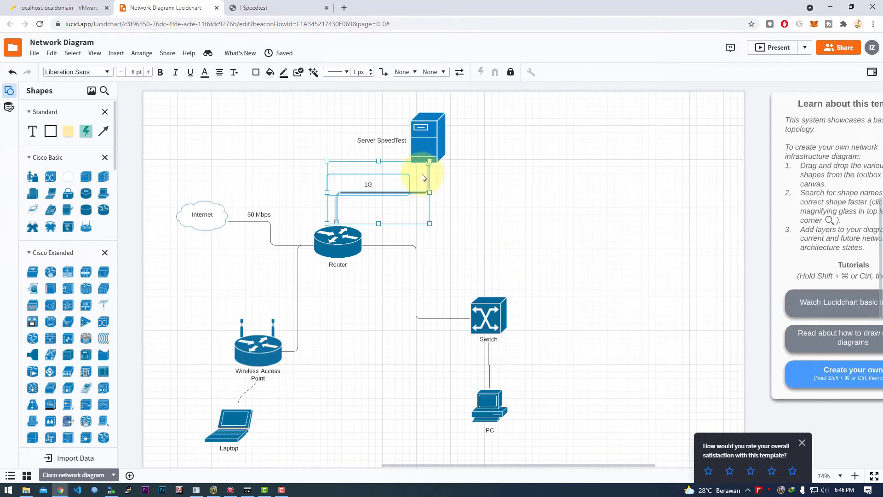
pyautogui.click(475, 198)
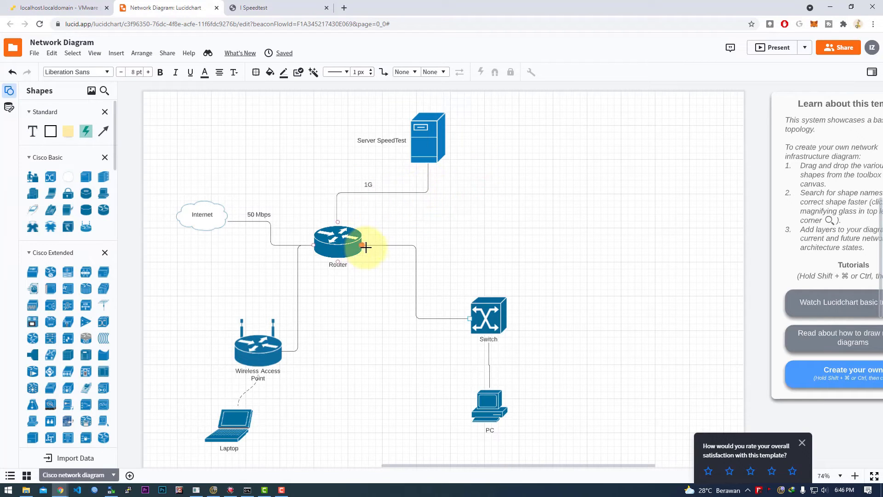
pyautogui.moveTo(321, 135); pyautogui.dragTo(469, 209)
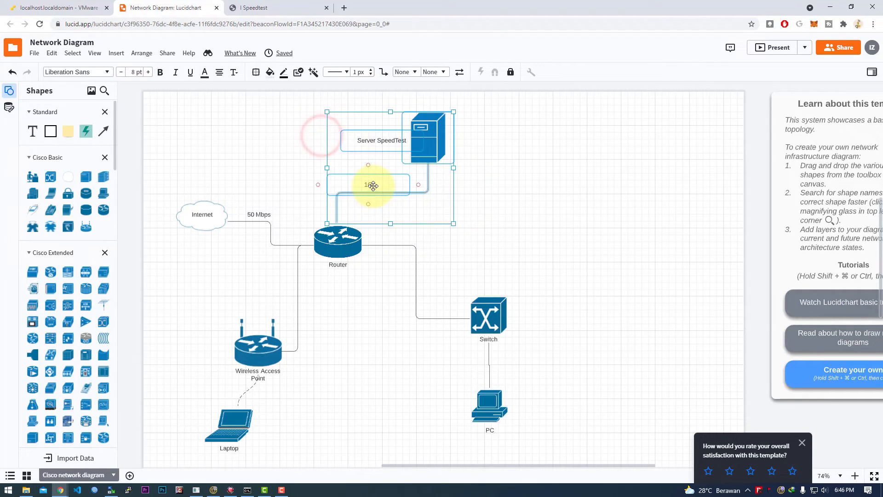
pyautogui.click(568, 215)
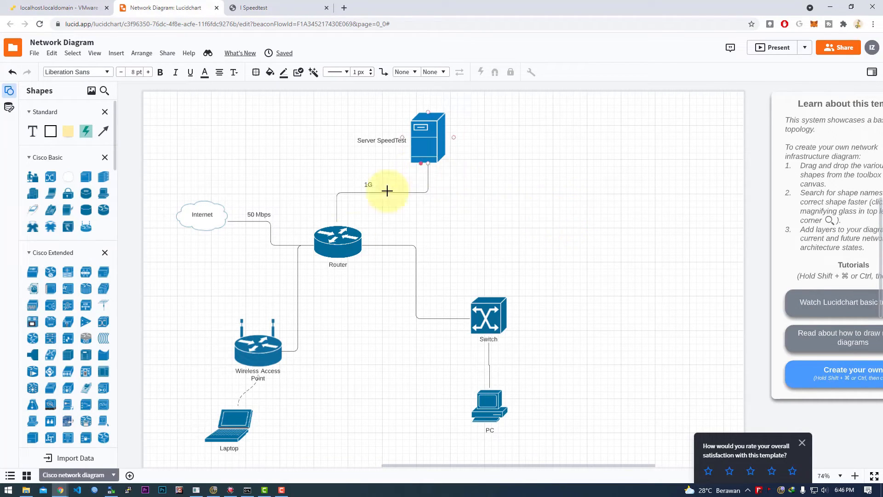
pyautogui.moveTo(295, 426); pyautogui.dragTo(161, 329)
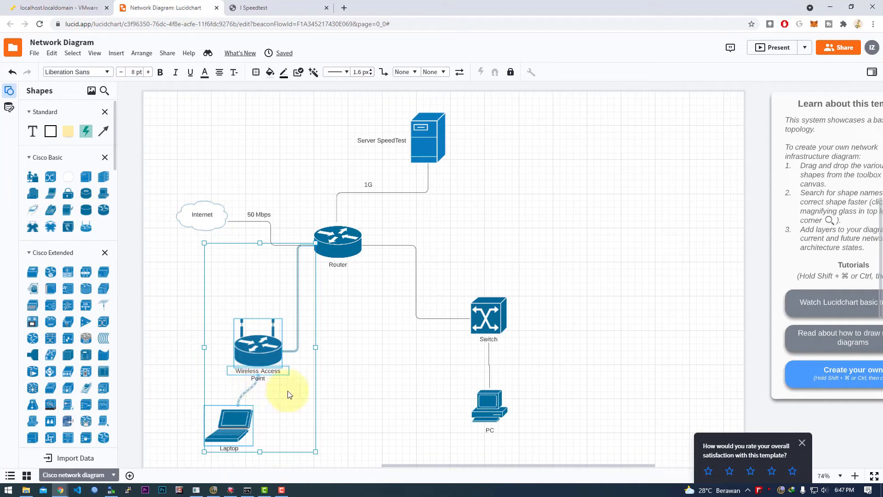
pyautogui.click(368, 366)
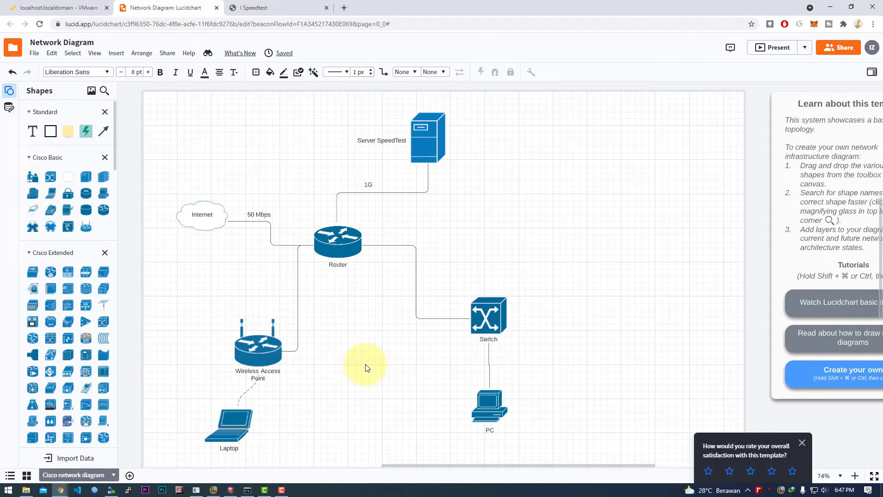
pyautogui.click(365, 366)
# Return to the I Speedtest page and read the finished test results.
pyautogui.click(282, 8)
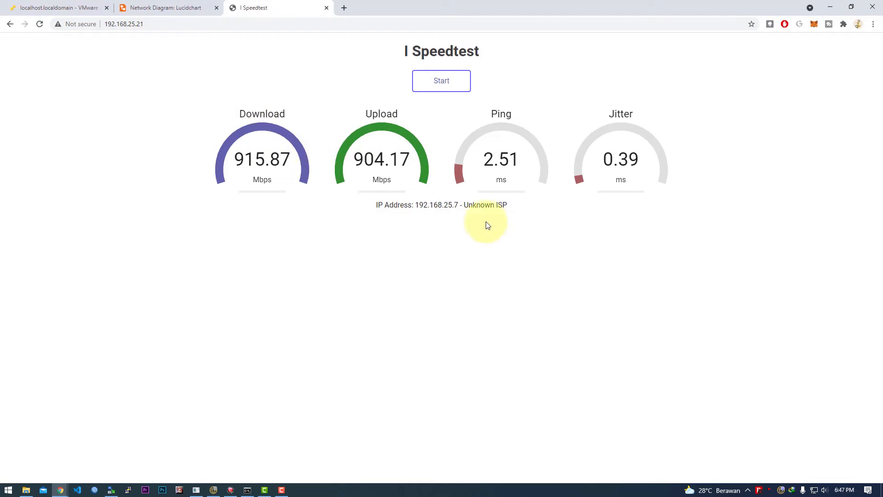
pyautogui.click(421, 224)
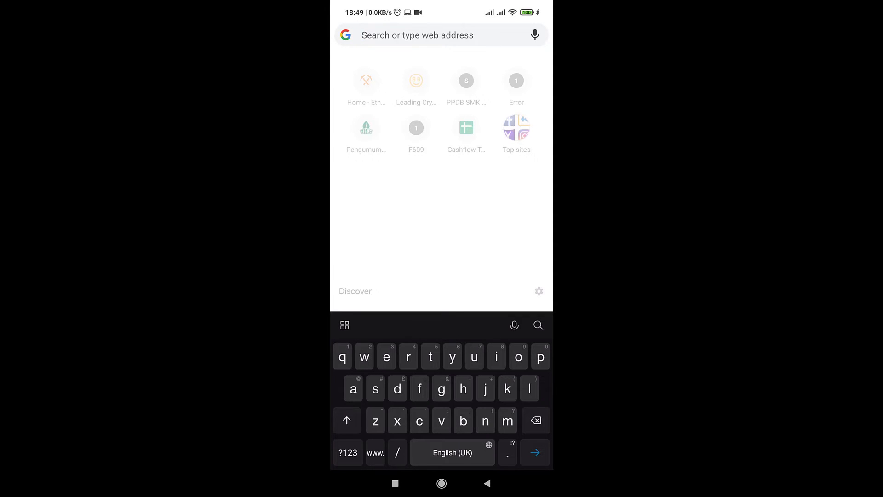
# On the phone, open the Wi-Fi settings and examine the network details of the connected hhdd2 network.
pyautogui.moveTo(442, 6); pyautogui.dragTo(442, 350)
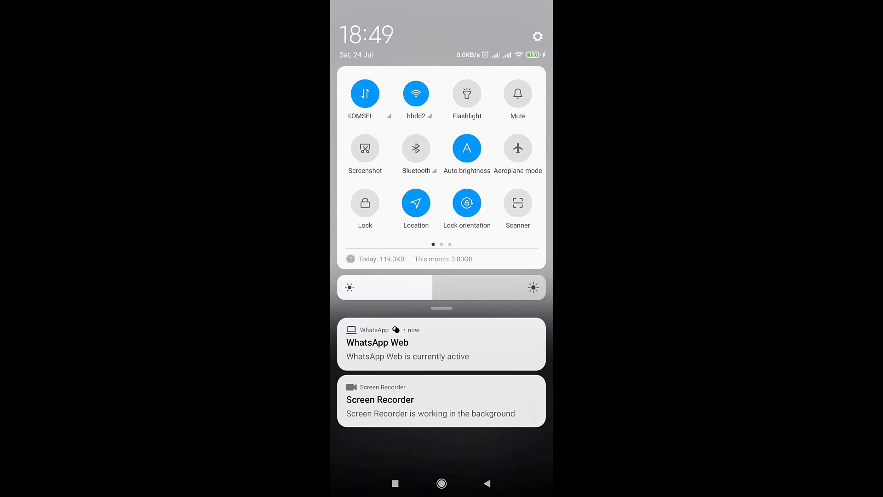
pyautogui.click(416, 94)
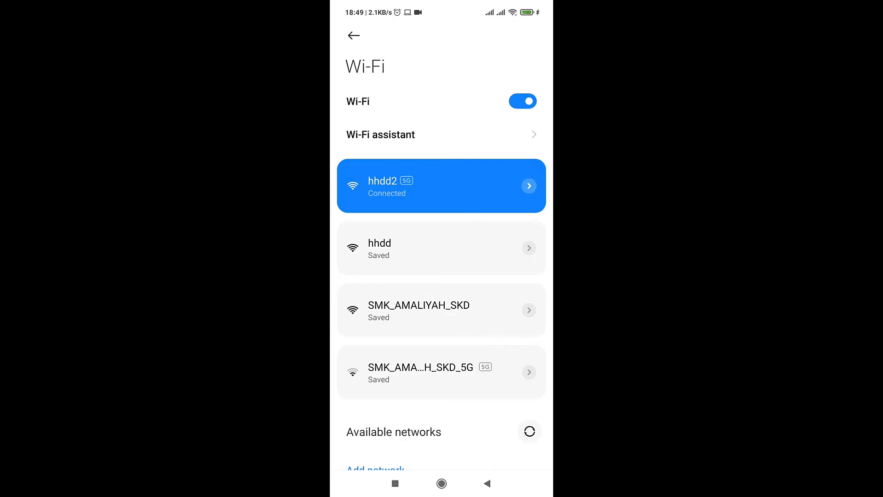
pyautogui.click(529, 186)
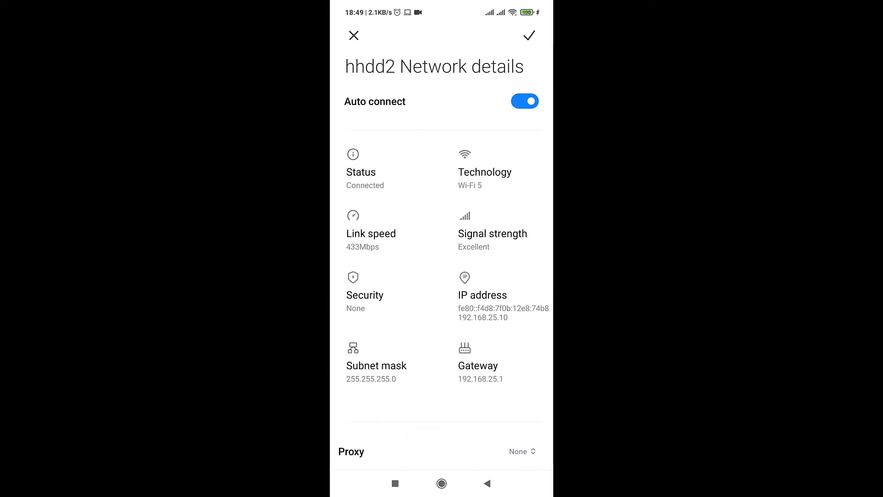
pyautogui.scroll(-1, 441, 248)
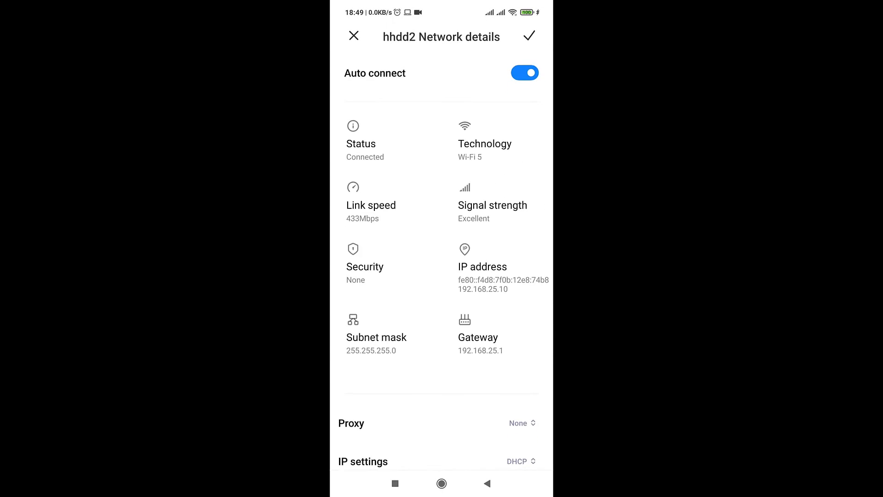
pyautogui.scroll(1, 441, 249)
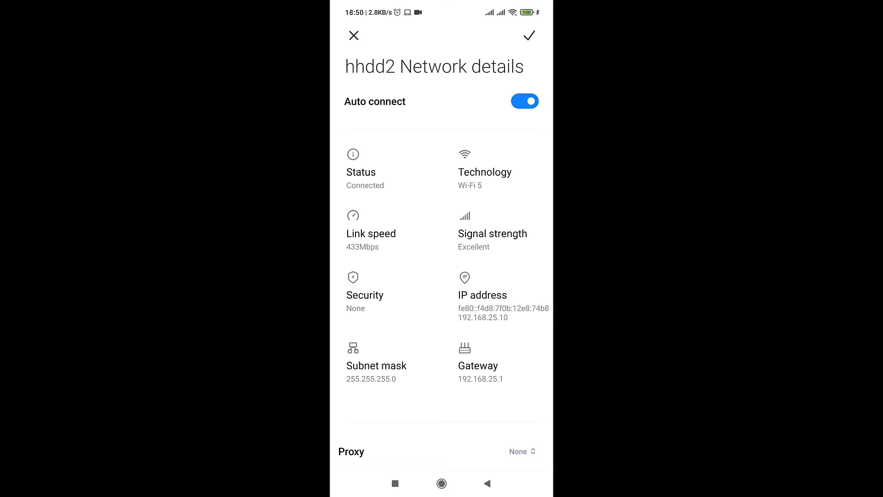
# Switch to Chrome on the phone and load the speed test page at 192.168.25.21.
pyautogui.click(395, 484)
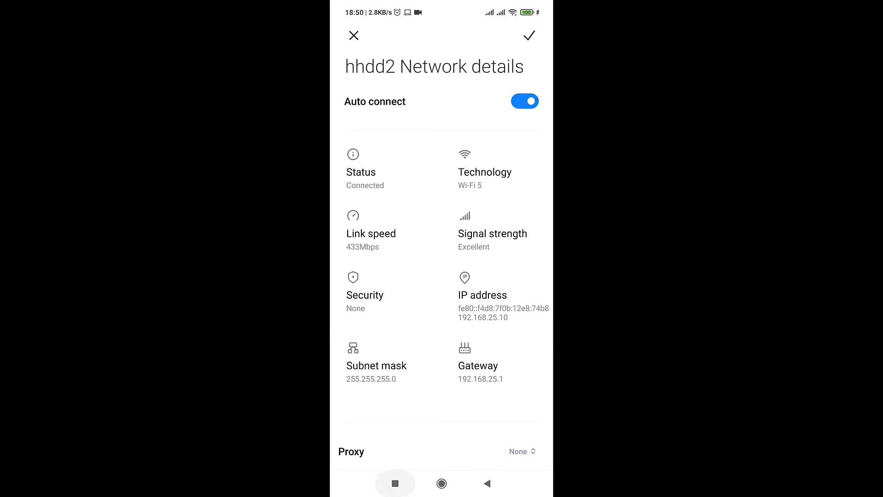
pyautogui.click(494, 277)
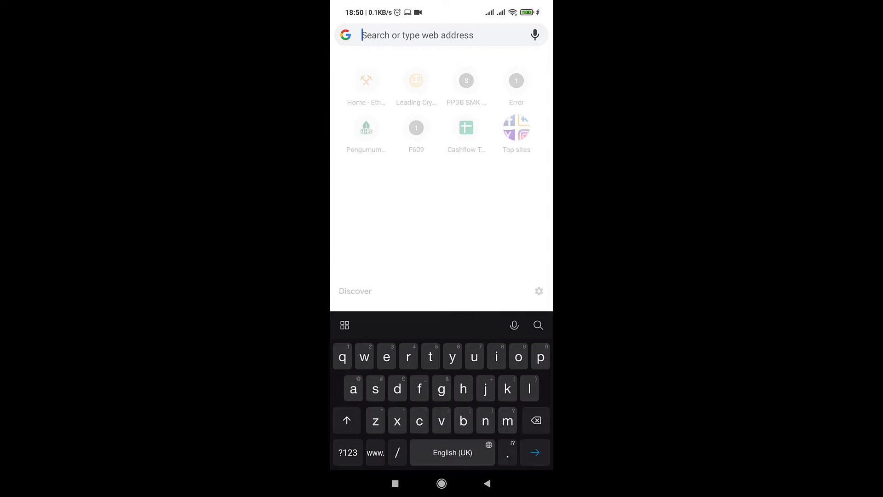
pyautogui.click(348, 453)
pyautogui.write('192')
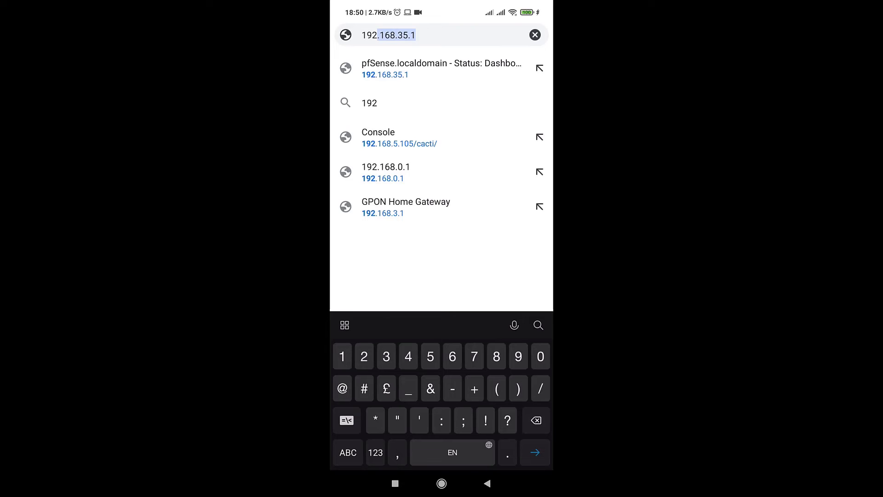
pyautogui.write('.168.25')
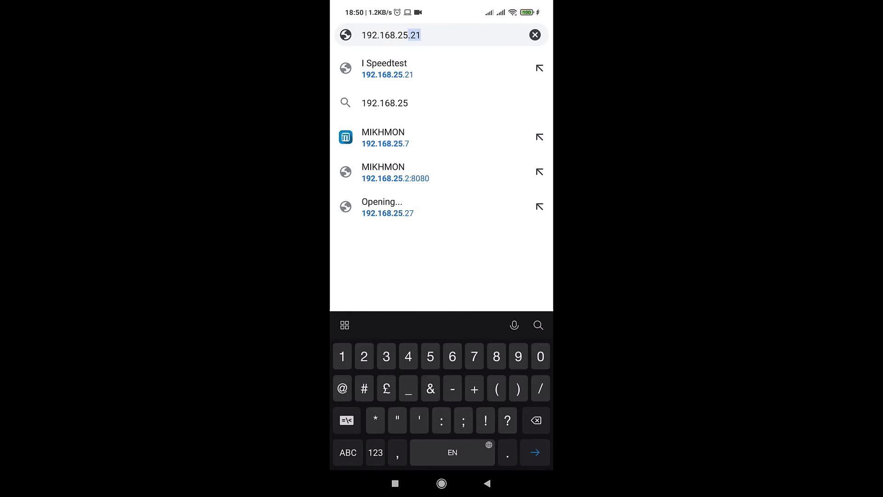
pyautogui.write('.21')
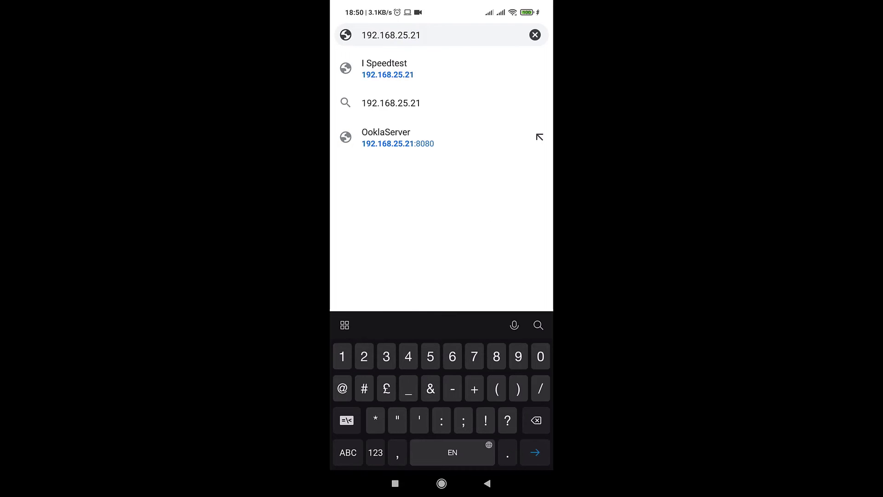
pyautogui.press('Return')
# Run the I Speedtest test on the phone and check the download, upload, ping and jitter gauges.
pyautogui.scroll(-3, 441, 258)
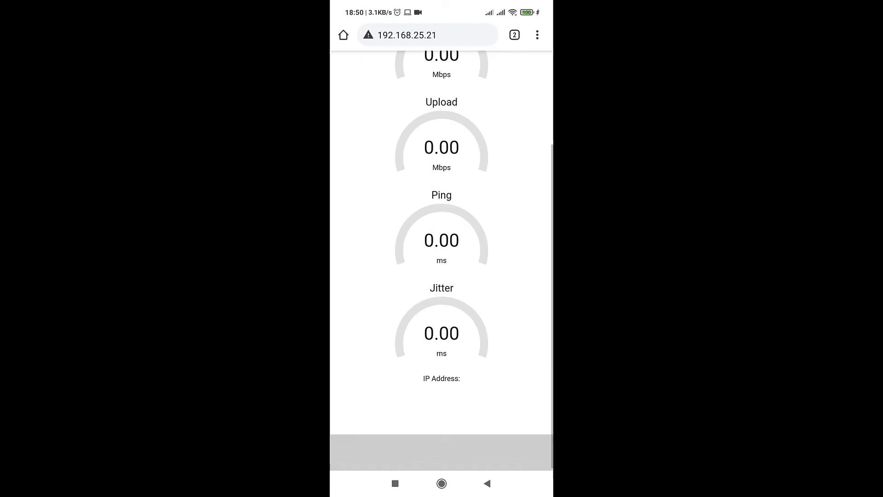
pyautogui.scroll(3, 441, 257)
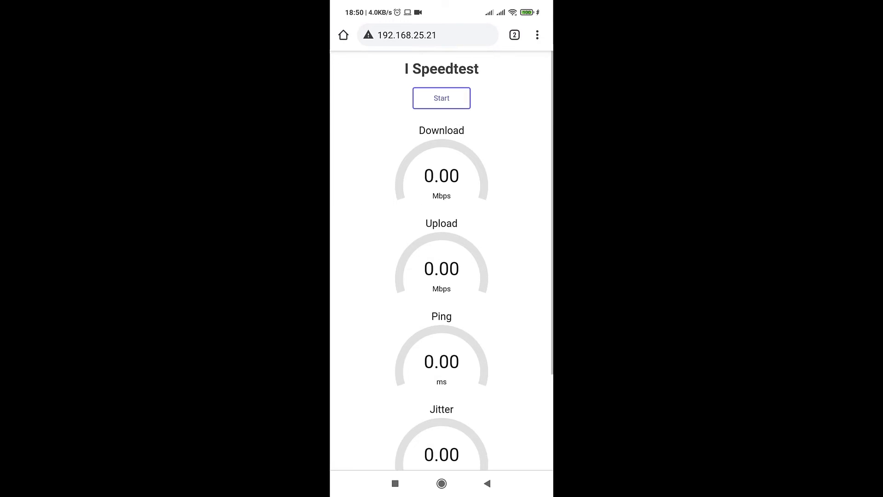
pyautogui.click(442, 98)
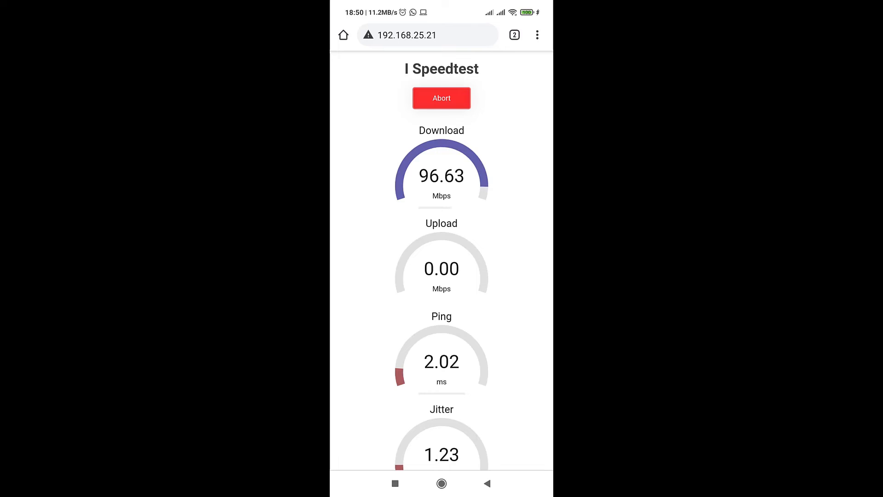
pyautogui.scroll(-2, 441, 260)
pyautogui.scroll(1, 441, 260)
pyautogui.scroll(1, 442, 257)
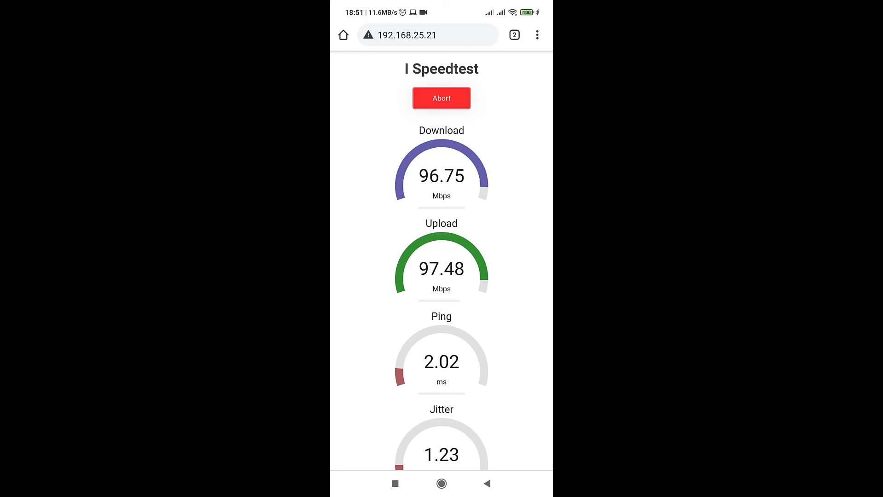
pyautogui.scroll(-2, 441, 246)
pyautogui.scroll(2, 441, 246)
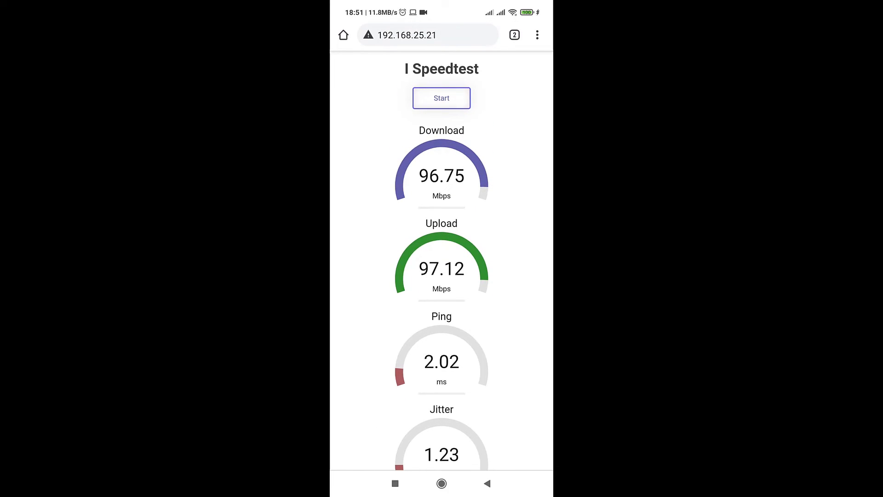
# Leave Chrome for the phone's Speedtest app and run an internet speed test.
pyautogui.click(441, 484)
pyautogui.moveTo(506, 276); pyautogui.dragTo(377, 276)
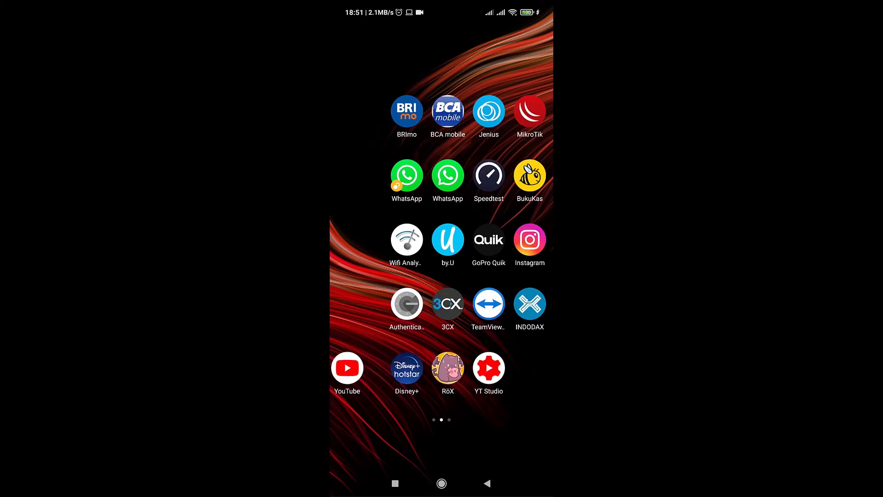
pyautogui.click(442, 176)
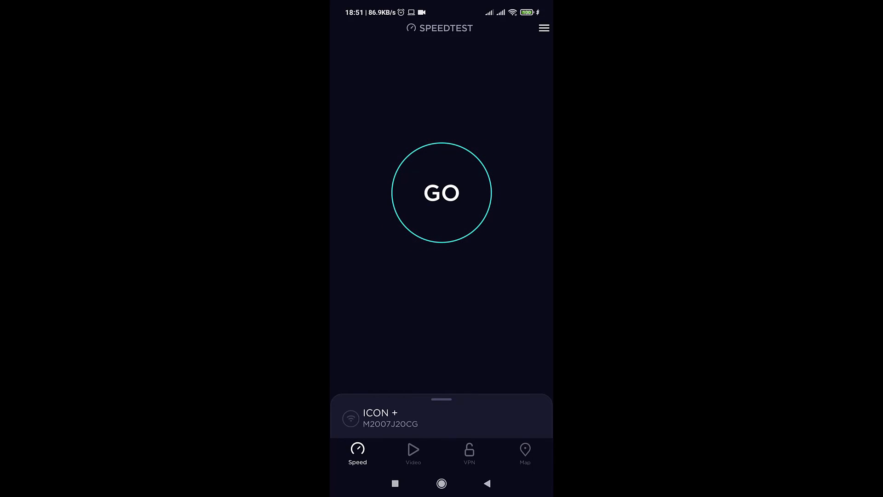
pyautogui.click(442, 193)
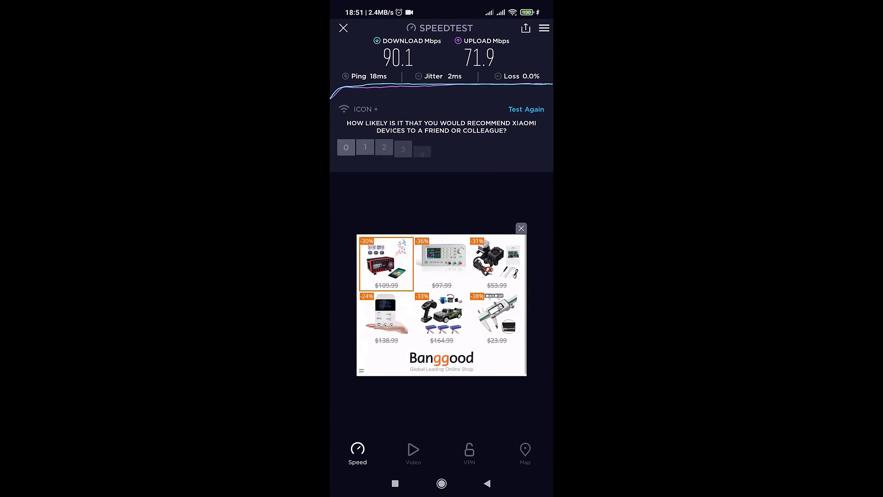
# Switch back to Chrome on the phone and compare the local I Speedtest results with the internet test.
pyautogui.click(395, 483)
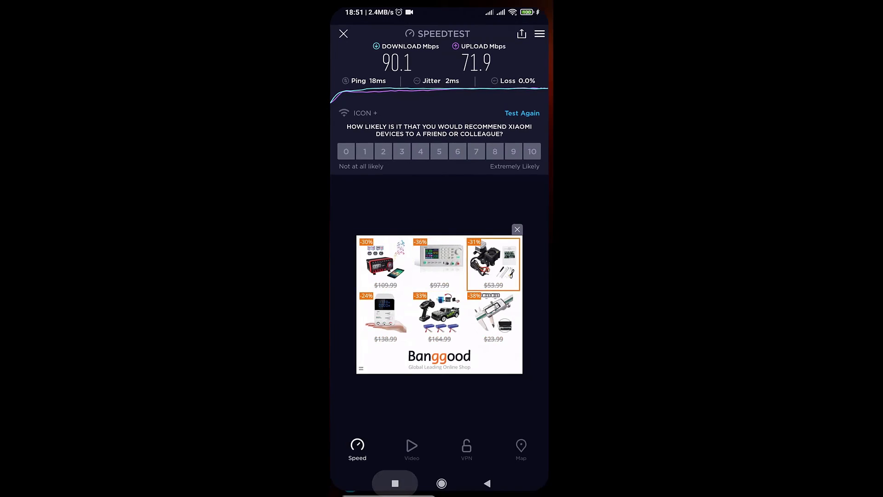
pyautogui.moveTo(395, 276); pyautogui.dragTo(341, 276)
pyautogui.click(387, 276)
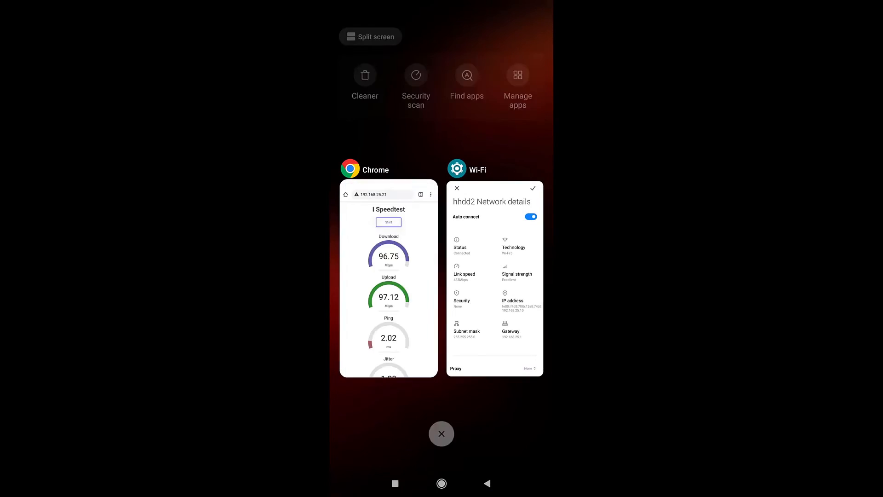
pyautogui.scroll(-1, 442, 275)
pyautogui.scroll(3, 442, 276)
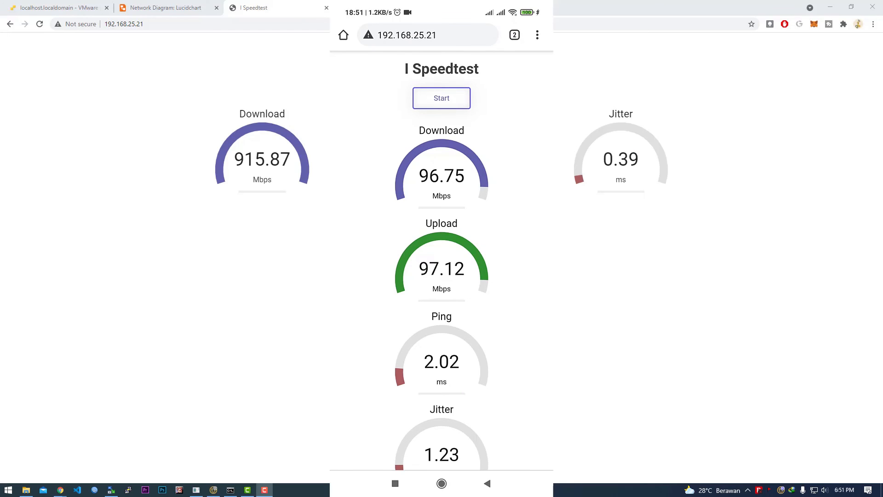
# Bring up the Lucidchart network diagram again in the desktop browser.
pyautogui.click(155, 8)
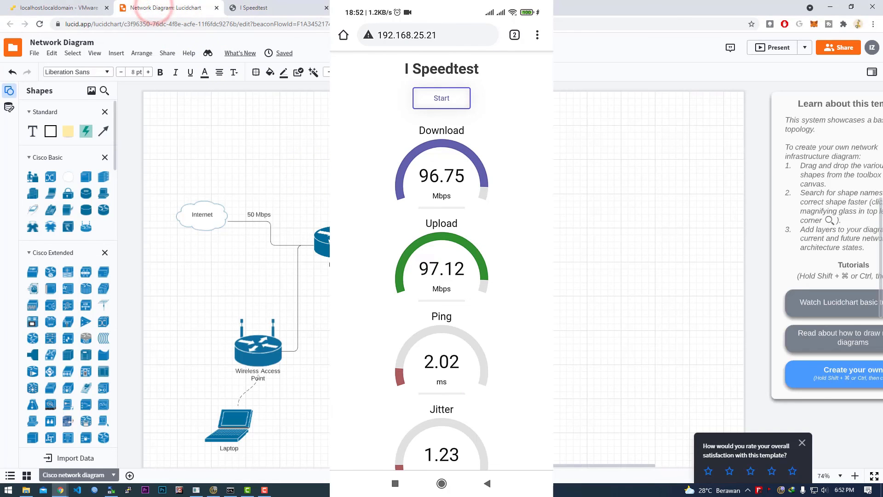